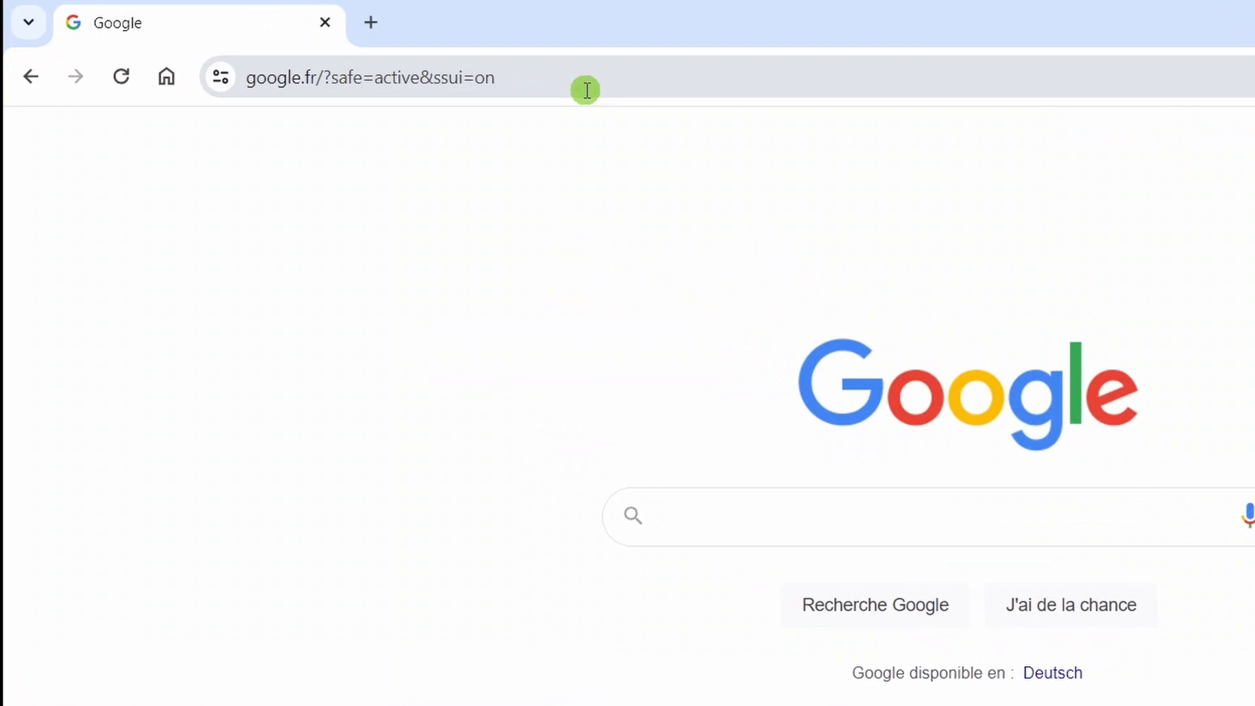
# Step: Go to supportwago.fr and open the WAGOupload page in the software section
pyautogui.click(587, 90)
pyautogui.write('supportwago.fr')
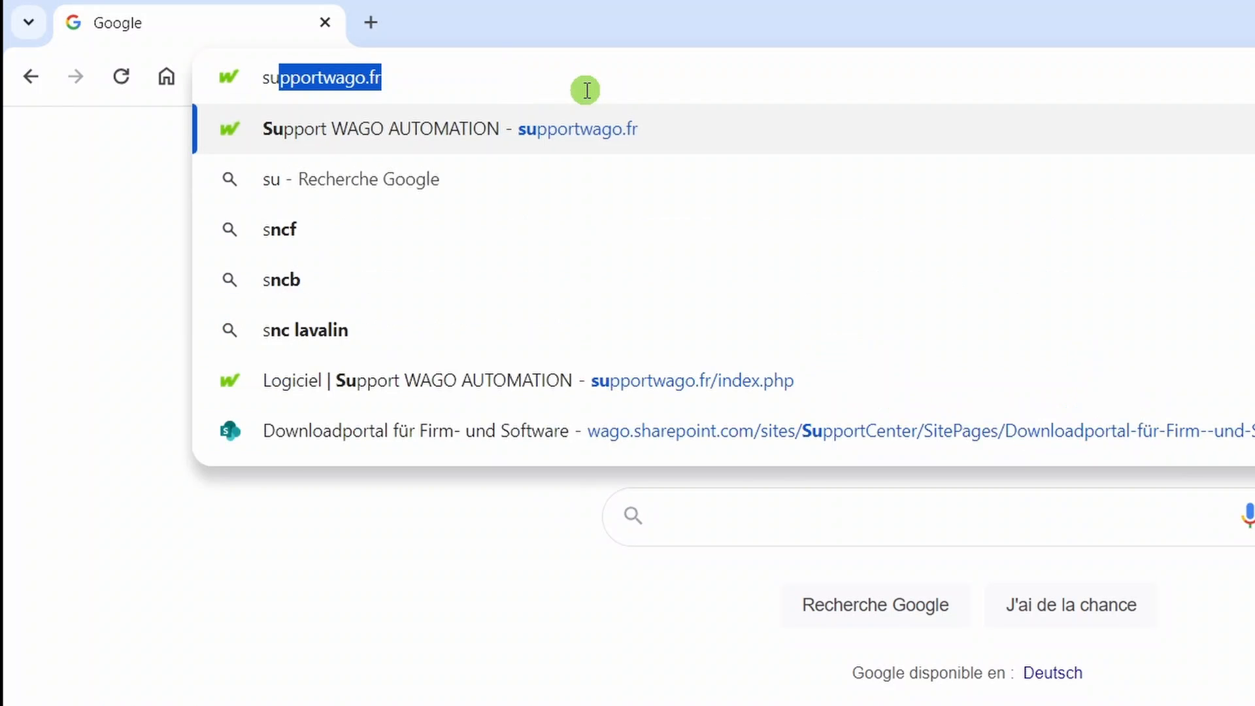
pyautogui.press('Return')
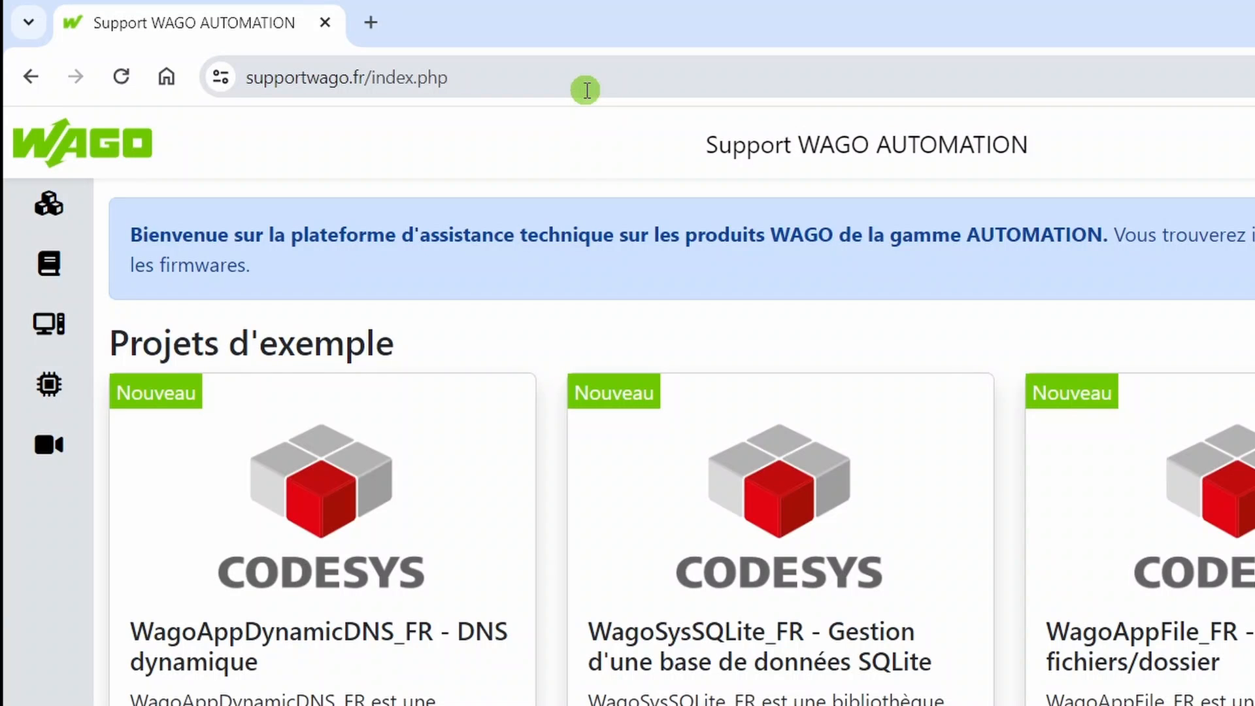
pyautogui.click(39, 327)
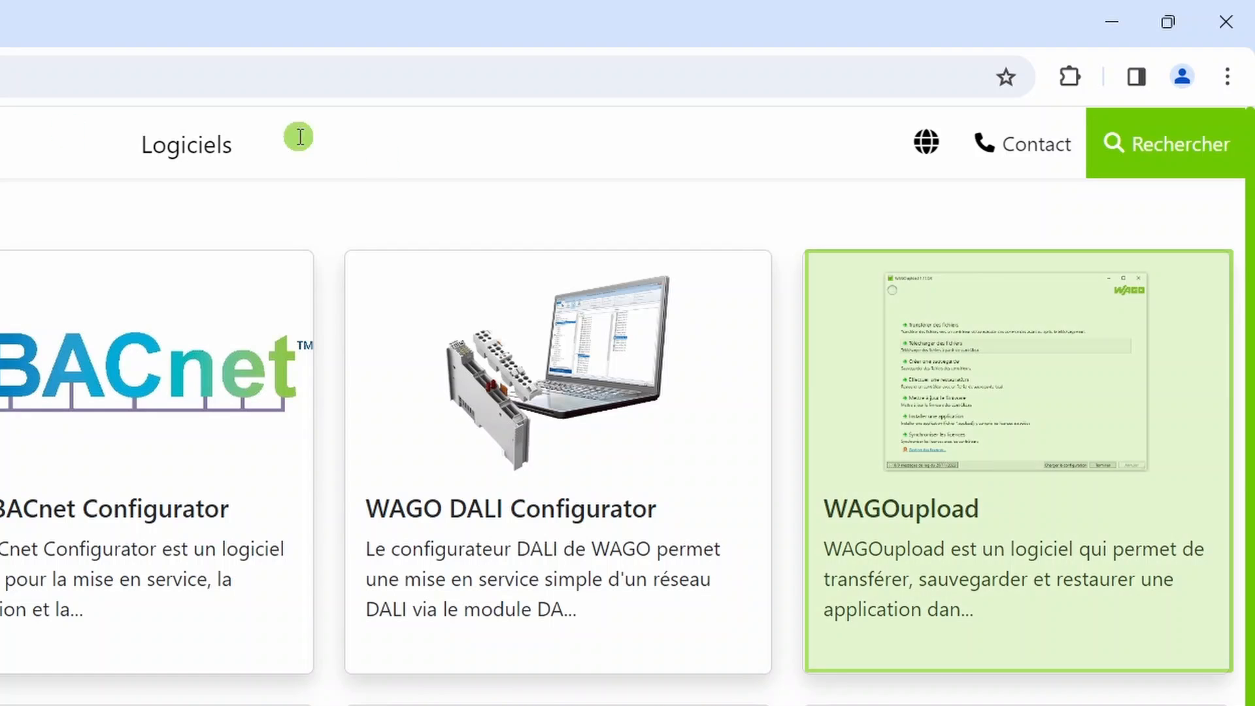
pyautogui.click(894, 428)
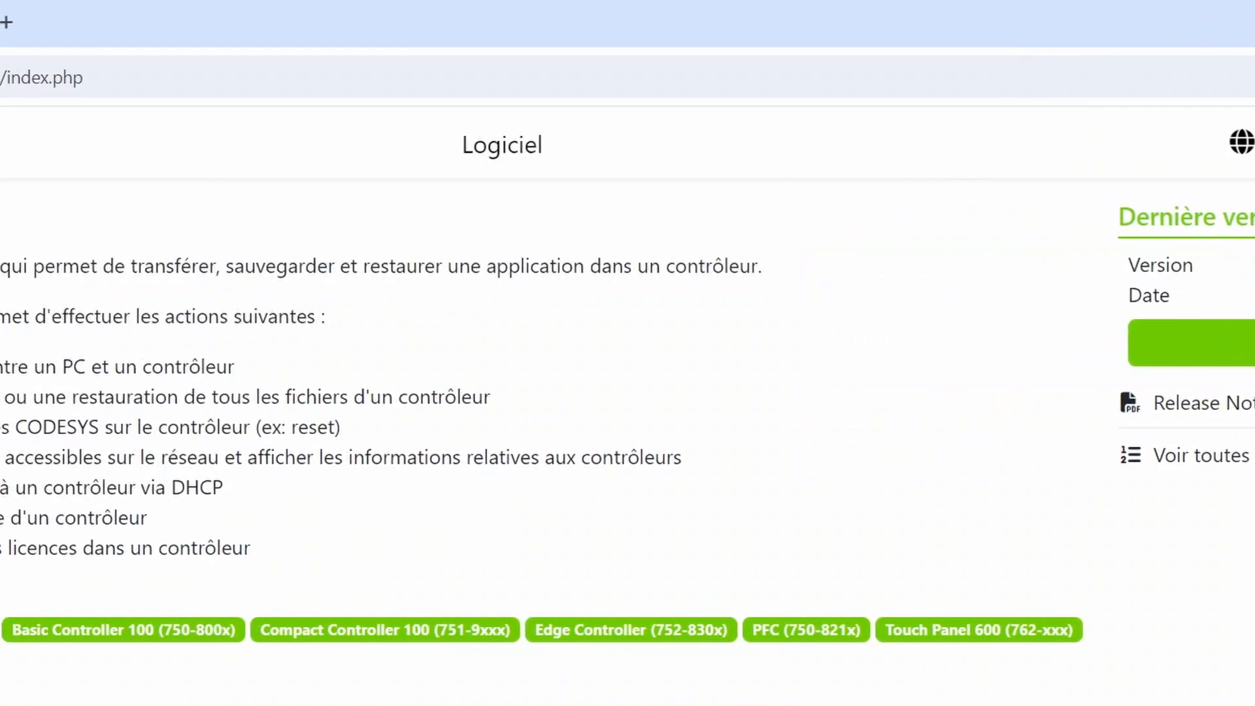
# Step: Accept the download conditions and download the latest WAGOupload installer
pyautogui.click(967, 351)
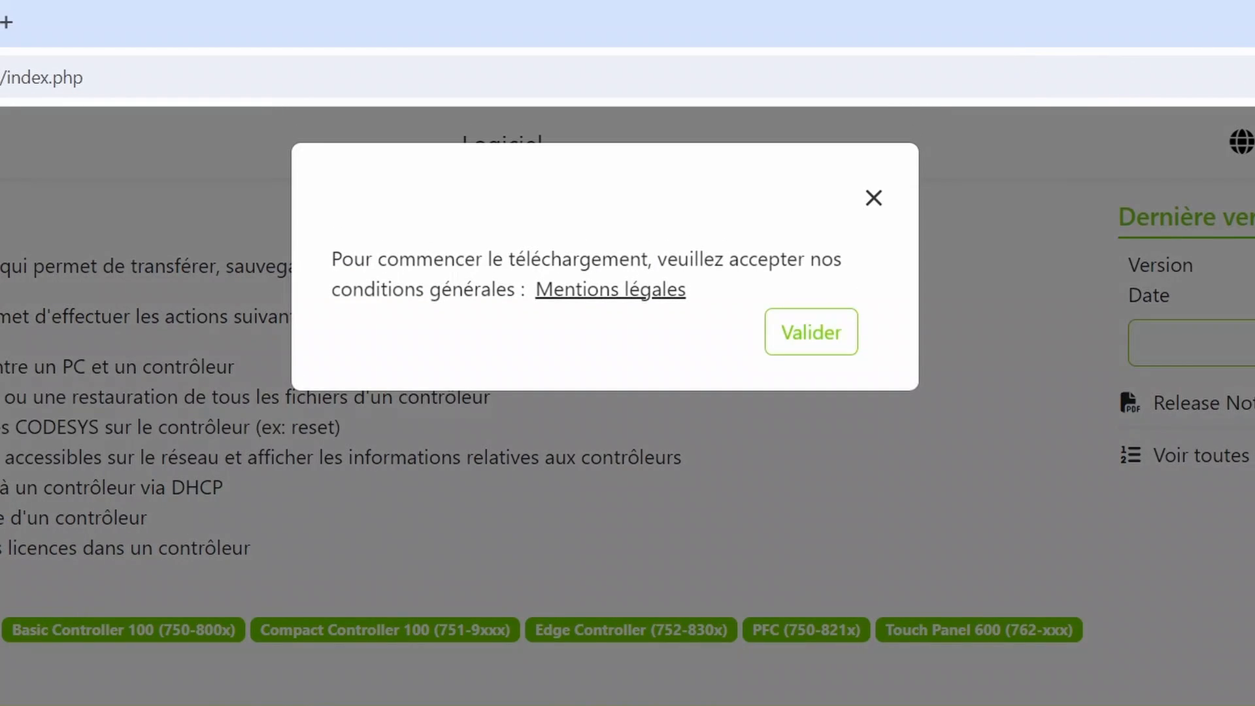
pyautogui.click(809, 340)
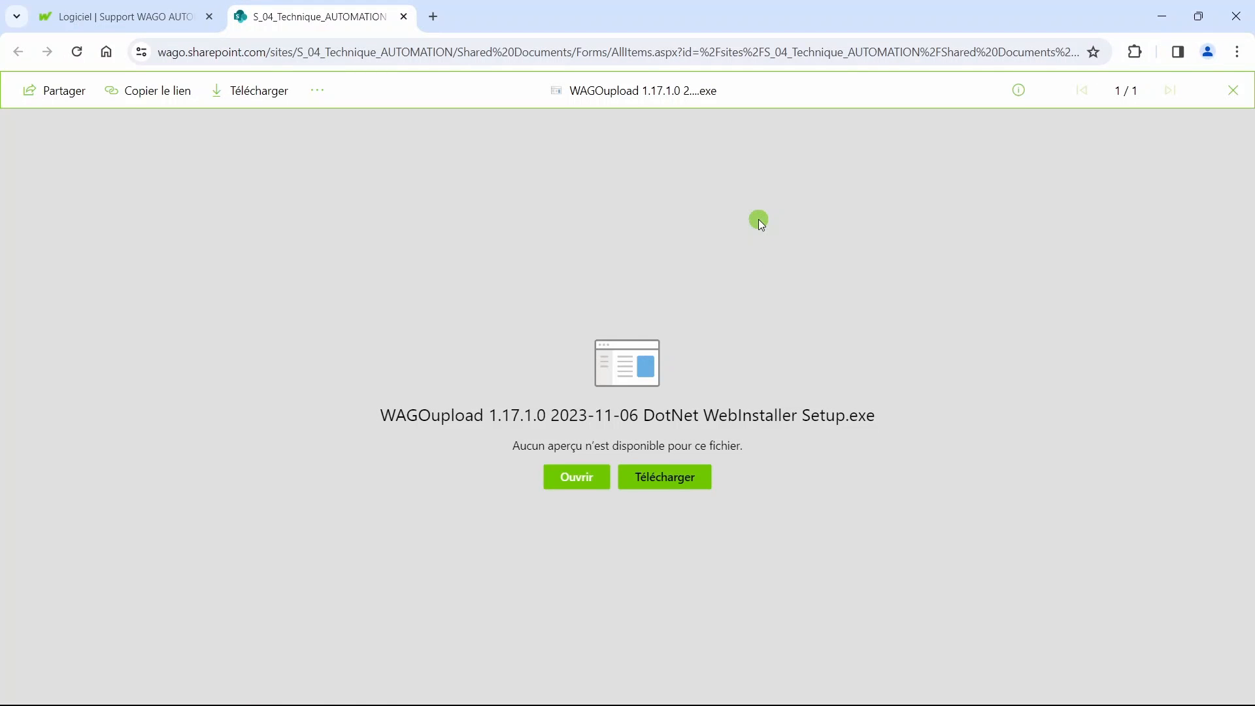
pyautogui.click(683, 477)
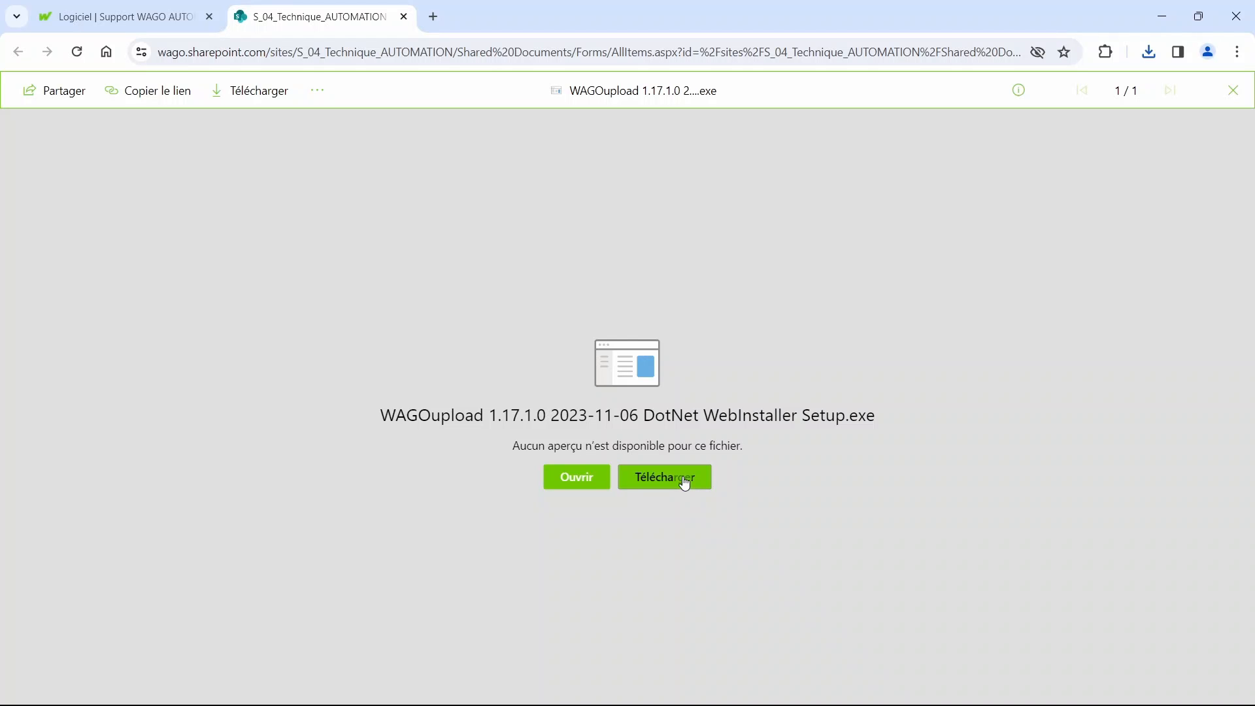
# Step: Rename the downloaded installer in the Téléchargements folder to WAGOupload.exe
pyautogui.click(1166, 14)
pyautogui.click(654, 282)
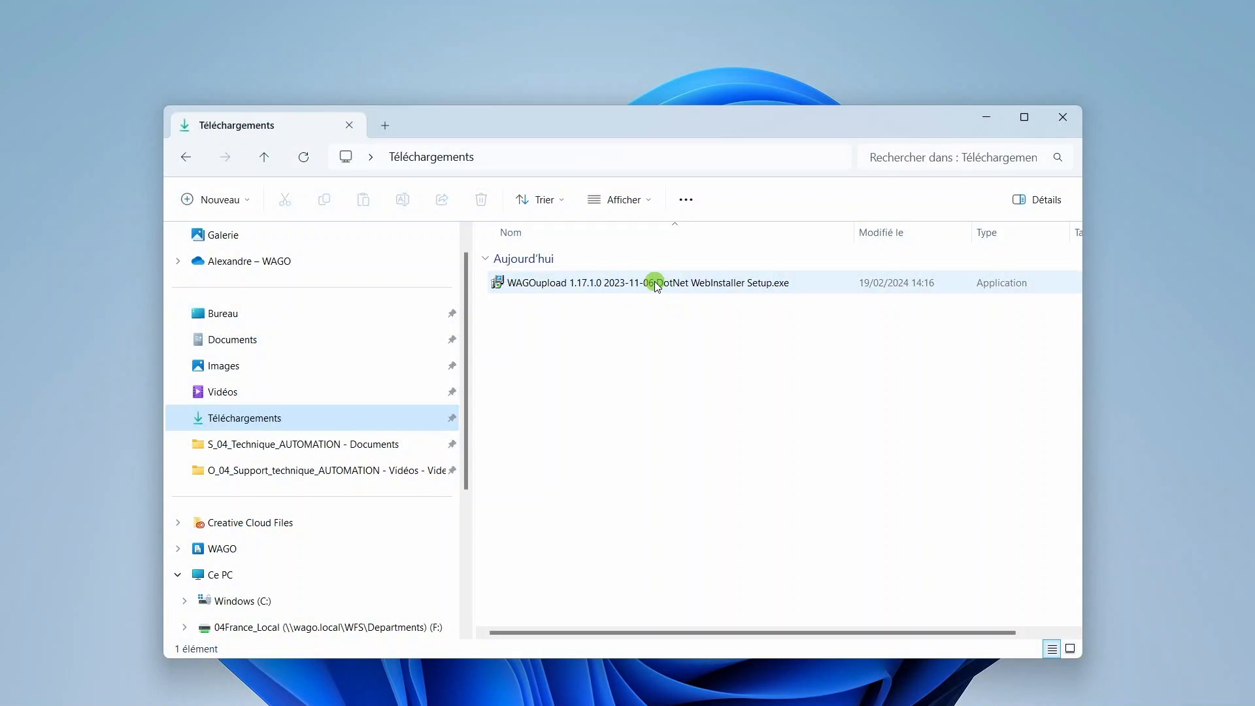
pyautogui.rightClick(653, 281)
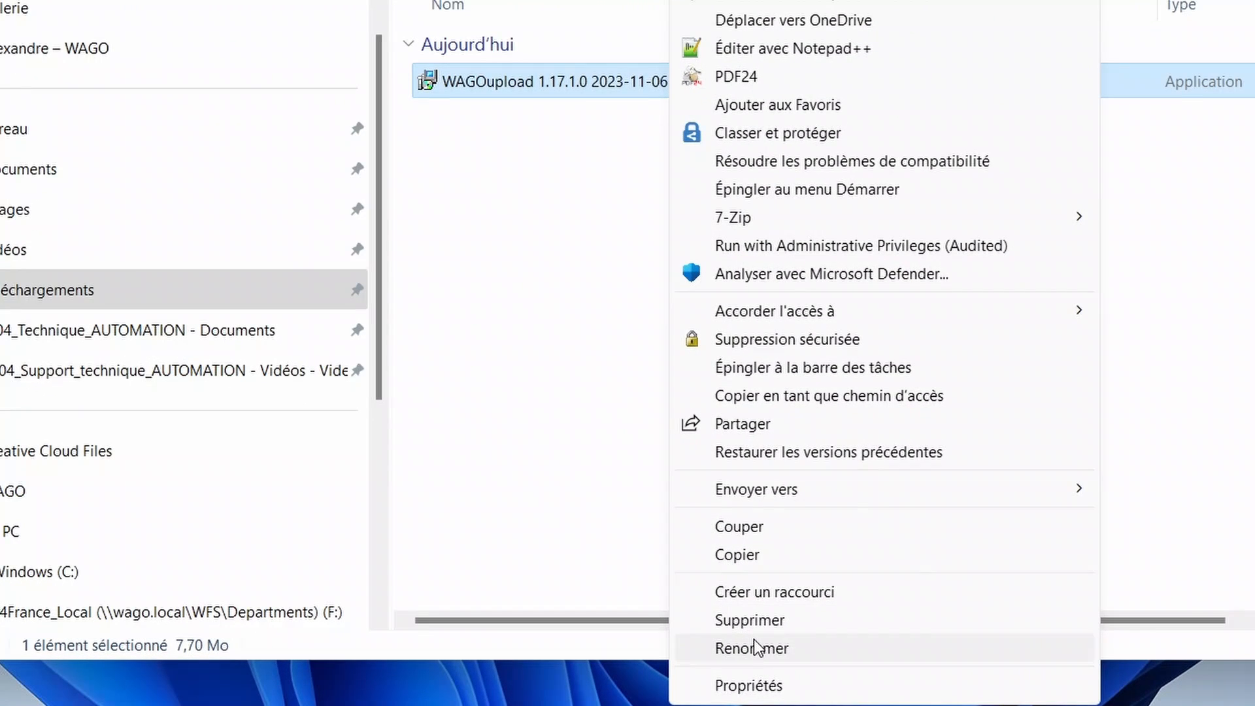
pyautogui.click(708, 650)
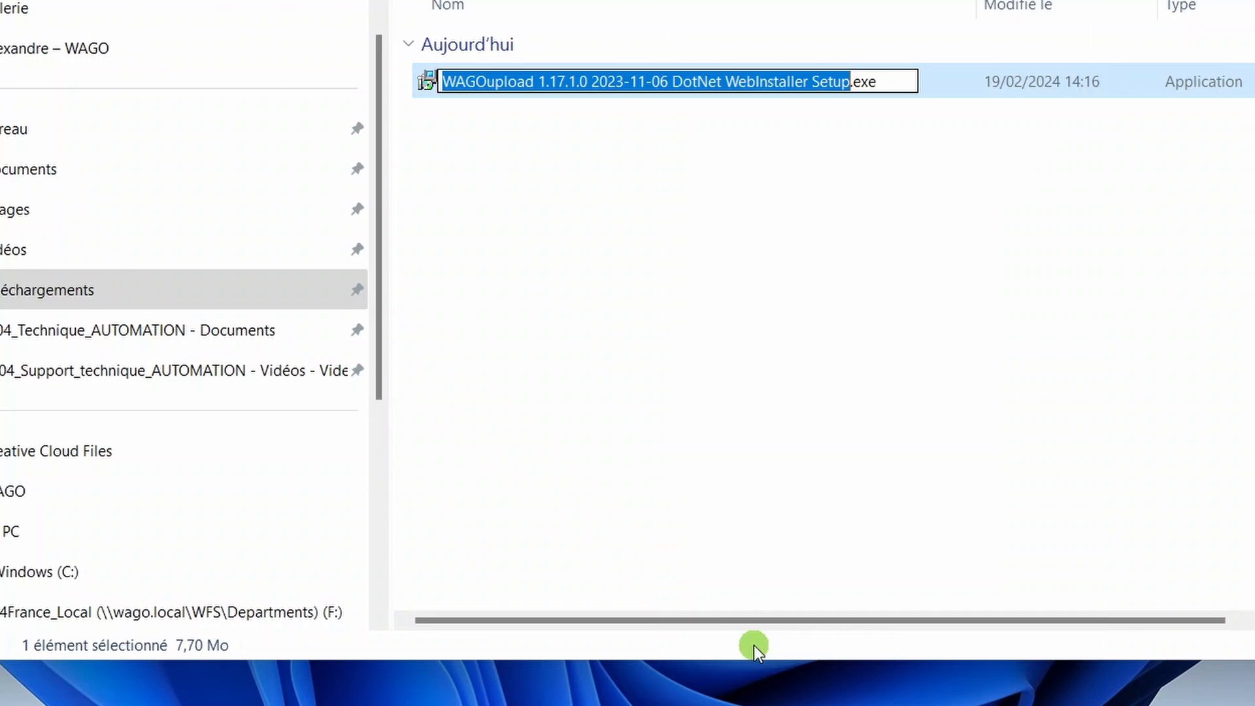
pyautogui.click(852, 81)
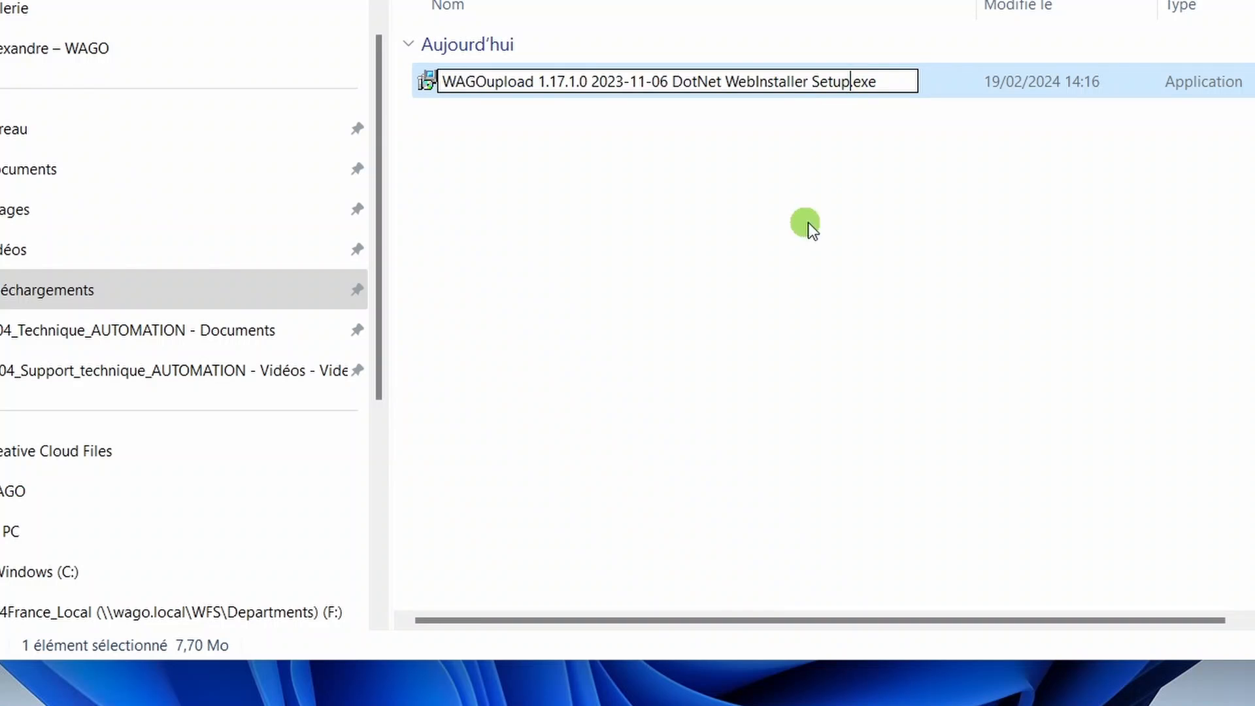
pyautogui.press('BackSpace')
pyautogui.press('BackSpace')
pyautogui.press('BackSpace')
pyautogui.press('BackSpace')
pyautogui.press('BackSpace')
pyautogui.press('BackSpace')
pyautogui.press('BackSpace')
pyautogui.press('BackSpace')
pyautogui.press('BackSpace')
pyautogui.press('BackSpace')
pyautogui.press('BackSpace')
pyautogui.press('BackSpace')
pyautogui.press('BackSpace')
pyautogui.press('BackSpace')
pyautogui.press('BackSpace')
pyautogui.press('BackSpace')
pyautogui.press('BackSpace')
pyautogui.press('BackSpace')
pyautogui.press('BackSpace')
pyautogui.press('BackSpace')
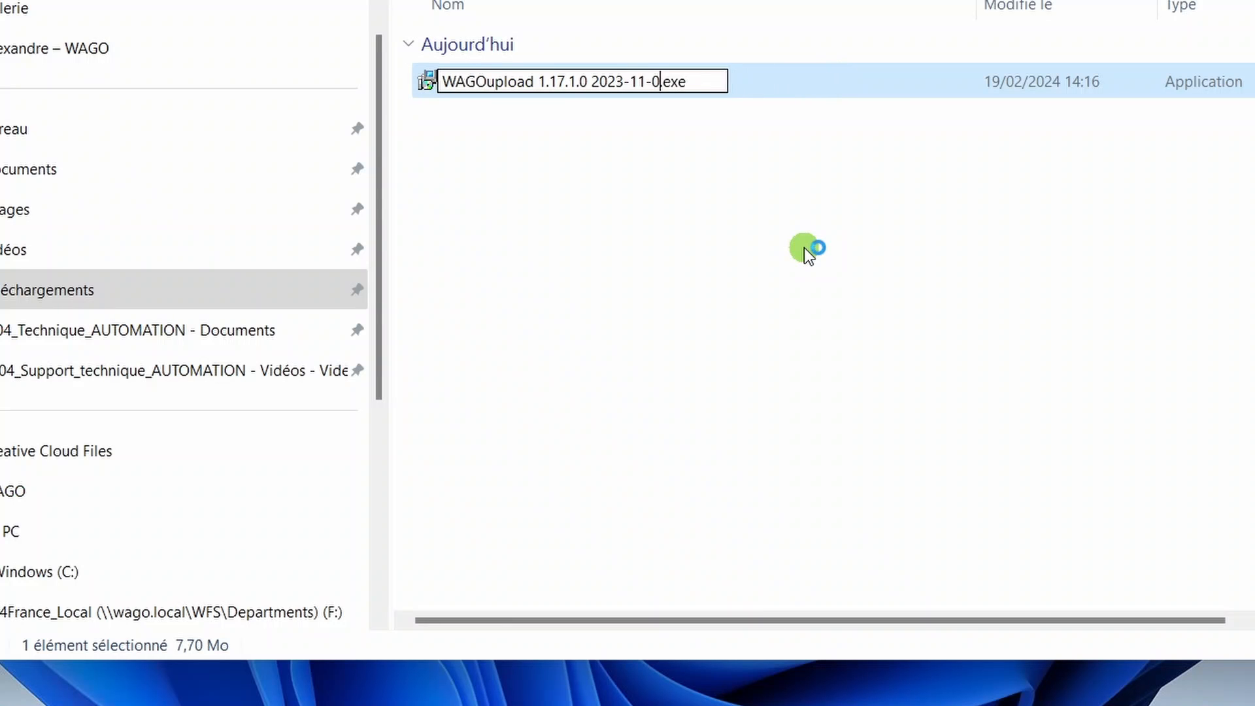
pyautogui.press('BackSpace')
pyautogui.press('BackSpace')
pyautogui.press('BackSpace')
pyautogui.press('BackSpace')
pyautogui.press('BackSpace')
pyautogui.press('BackSpace')
pyautogui.press('BackSpace')
pyautogui.press('BackSpace')
pyautogui.press('BackSpace')
pyautogui.press('BackSpace')
pyautogui.press('BackSpace')
pyautogui.press('BackSpace')
pyautogui.press('BackSpace')
pyautogui.press('BackSpace')
pyautogui.press('BackSpace')
pyautogui.press('BackSpace')
pyautogui.press('BackSpace')
pyautogui.press('BackSpace')
pyautogui.press('BackSpace')
pyautogui.press('Return')
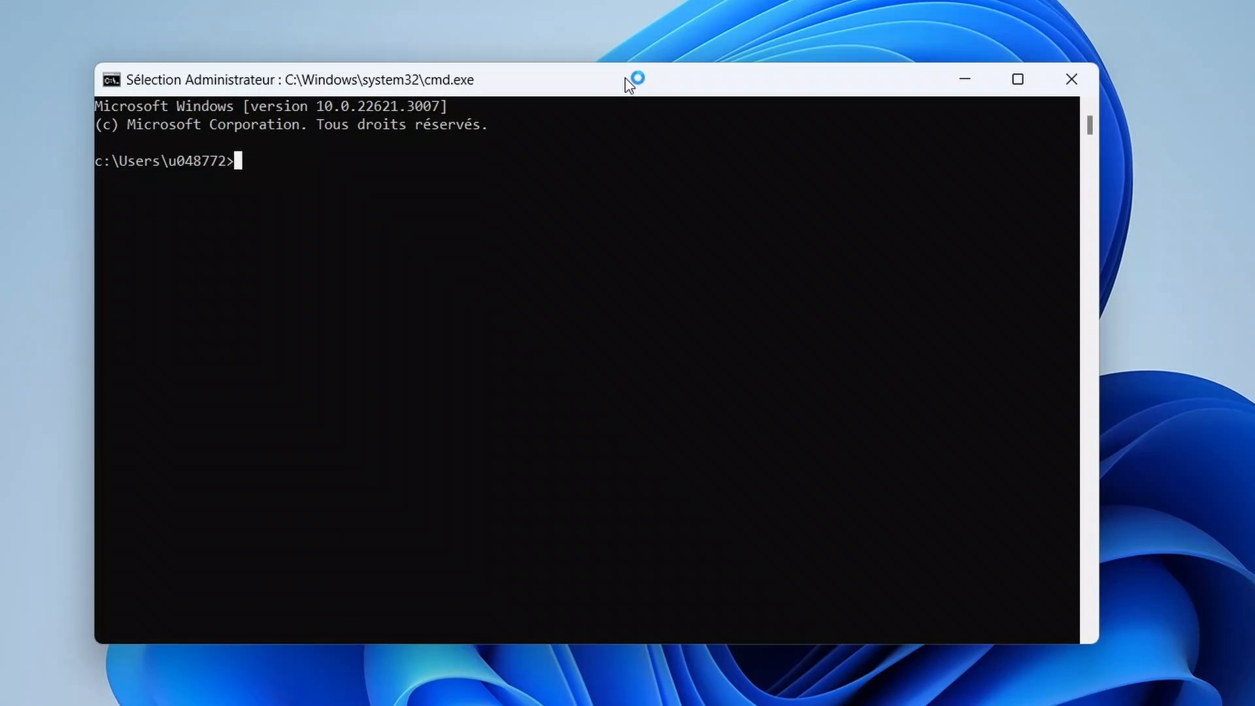
# Step: In the administrator command prompt, change the directory to the account's Downloads folder with cd
pyautogui.write('cd')
pyautogui.write('C:\\Users\\u048772\\Downloads')
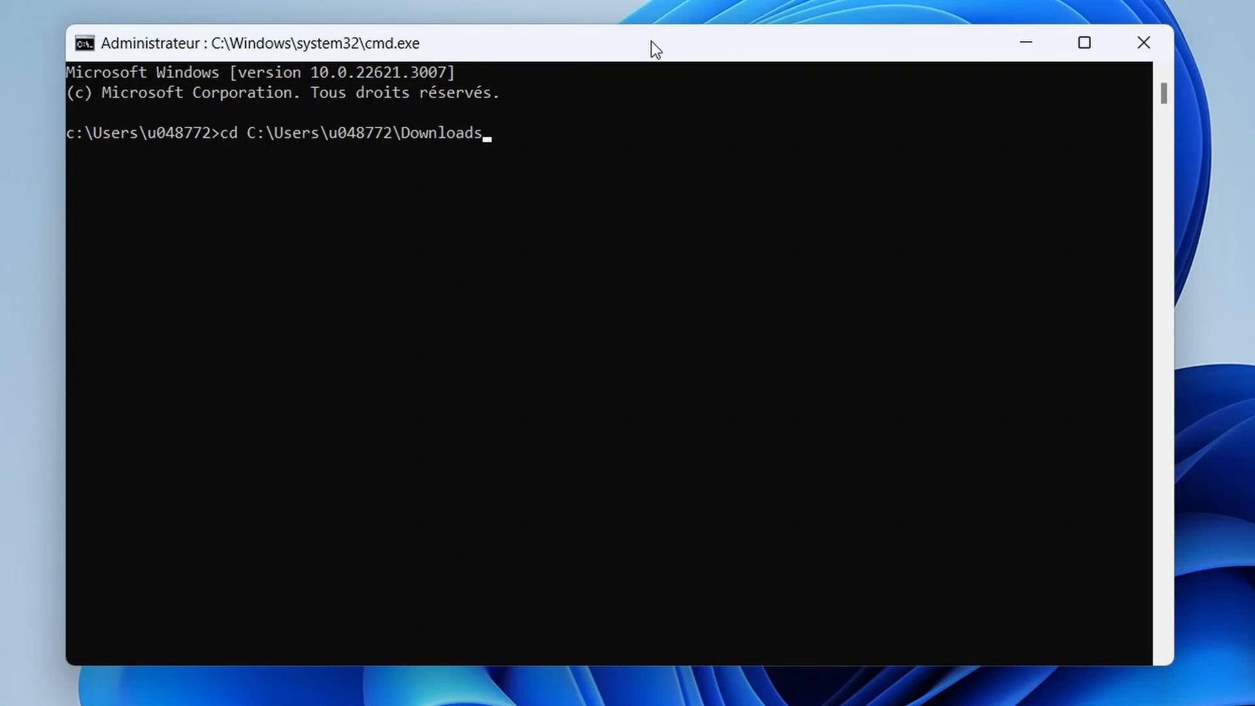
pyautogui.press('Return')
# Step: Run the installer from the command line with WAGOupload.exe /install
pyautogui.write('wa')
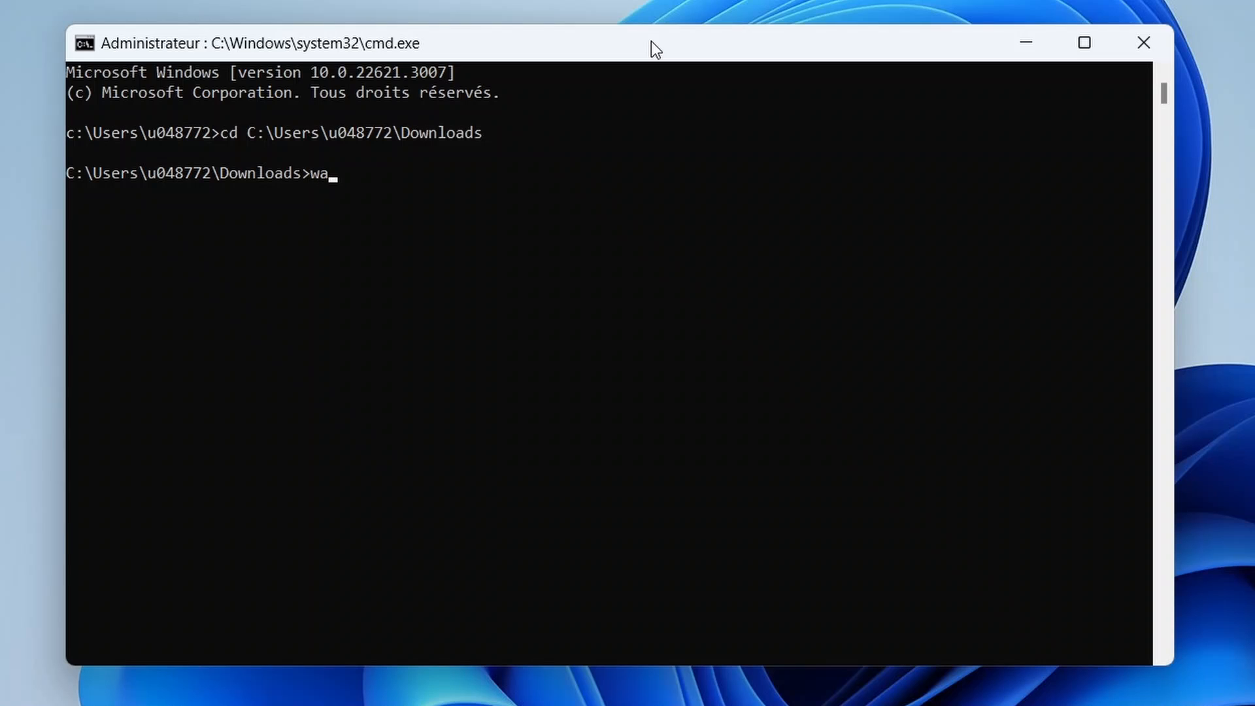
pyautogui.write('go')
pyautogui.press('Tab')
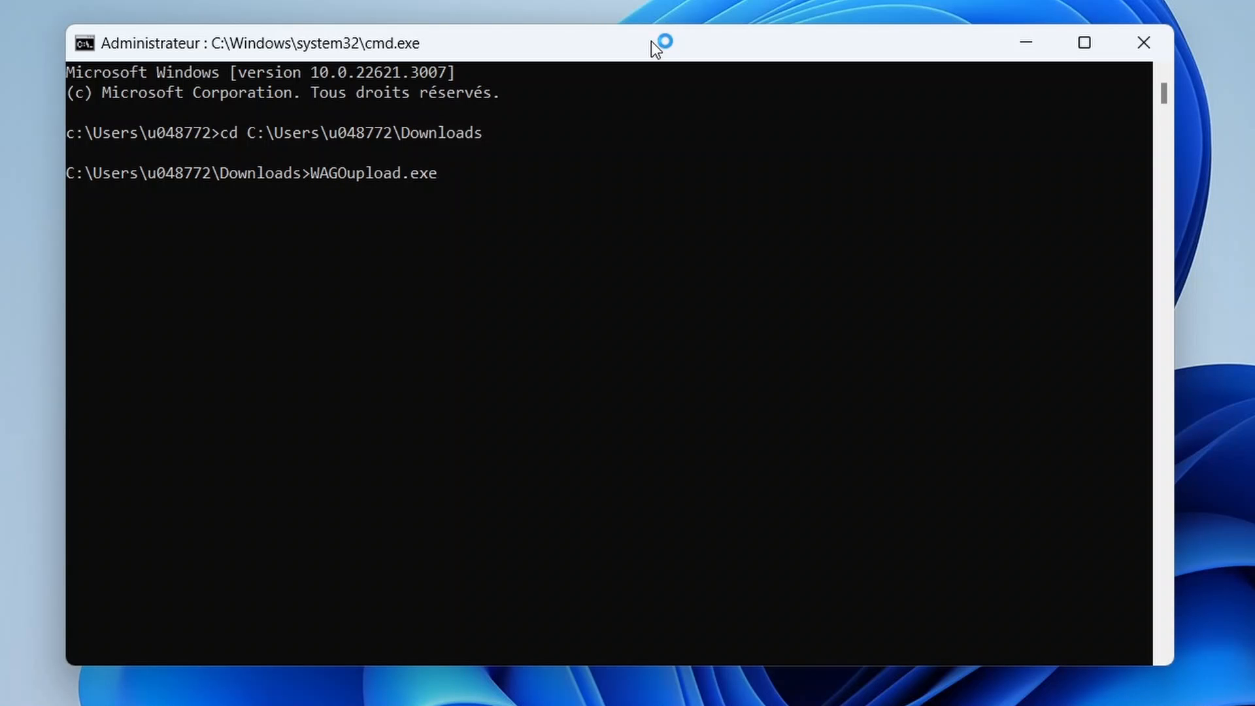
pyautogui.write('/install')
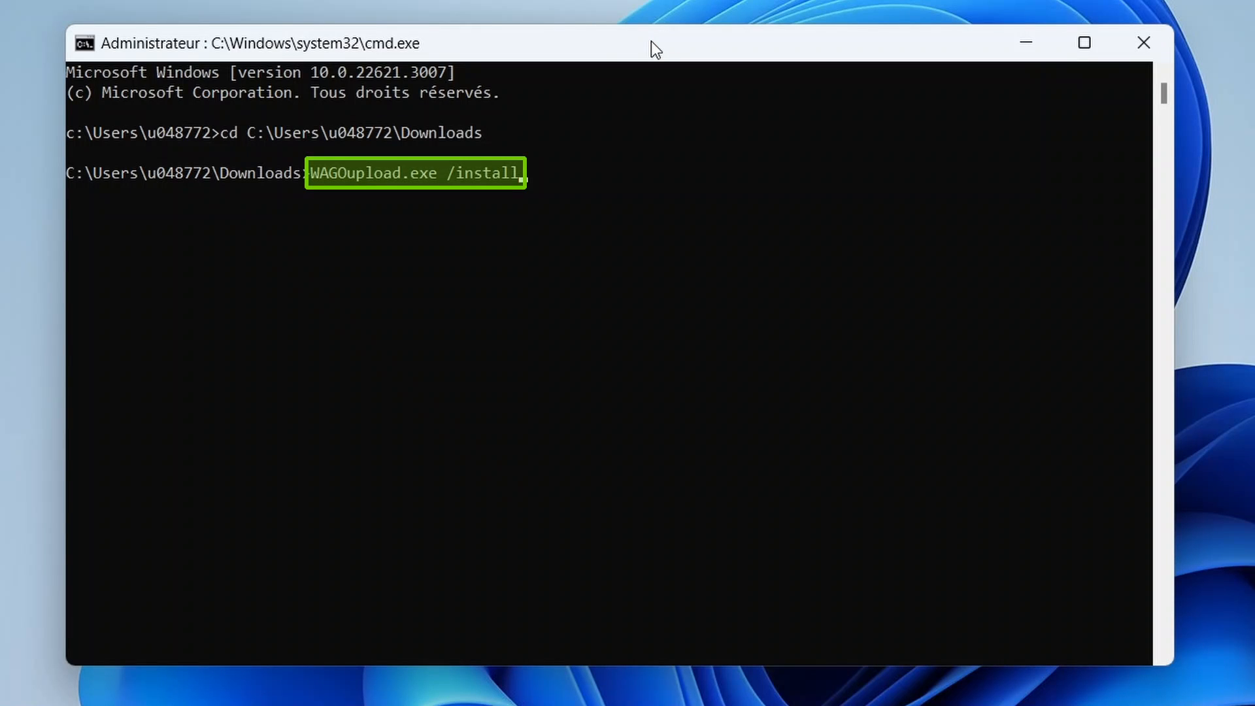
pyautogui.press('Return')
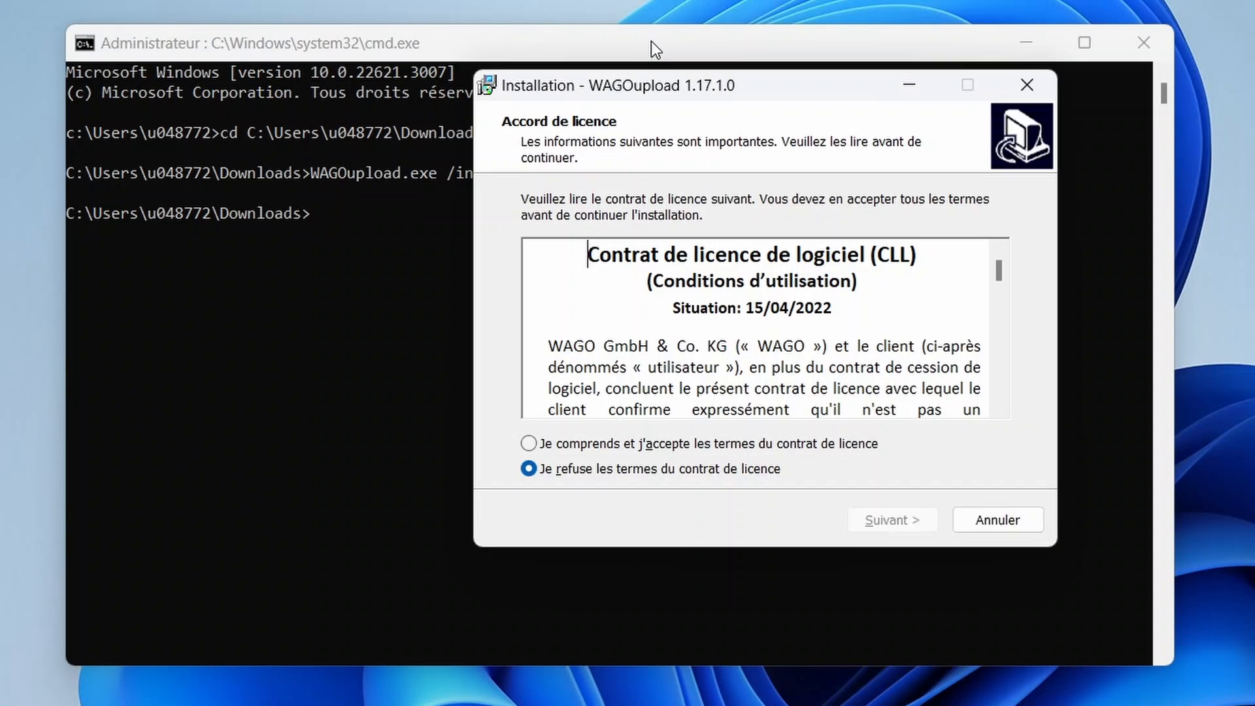
# Step: Accept the licence agreement and install WAGOupload with the Start menu folder WAGO Software\WAGOupload
pyautogui.click(630, 447)
pyautogui.click(887, 520)
pyautogui.click(888, 520)
pyautogui.press('Return')
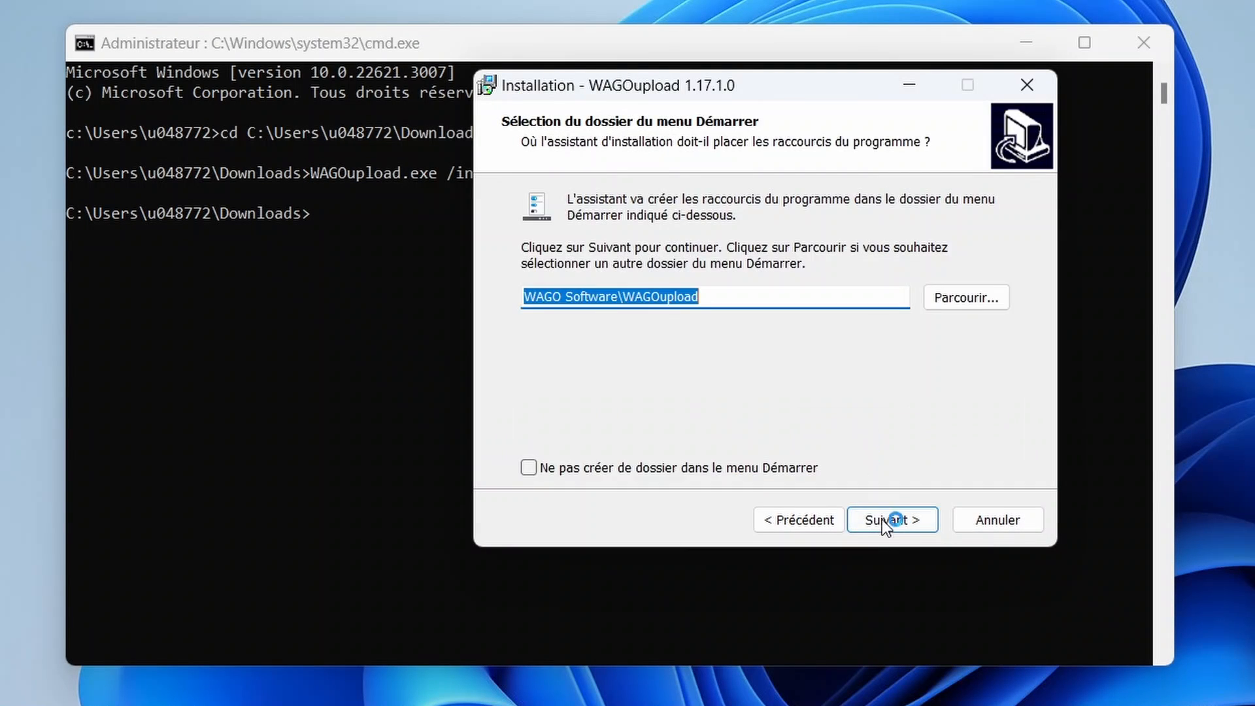
pyautogui.click(881, 519)
pyautogui.click(693, 281)
pyautogui.click(876, 521)
pyautogui.click(876, 520)
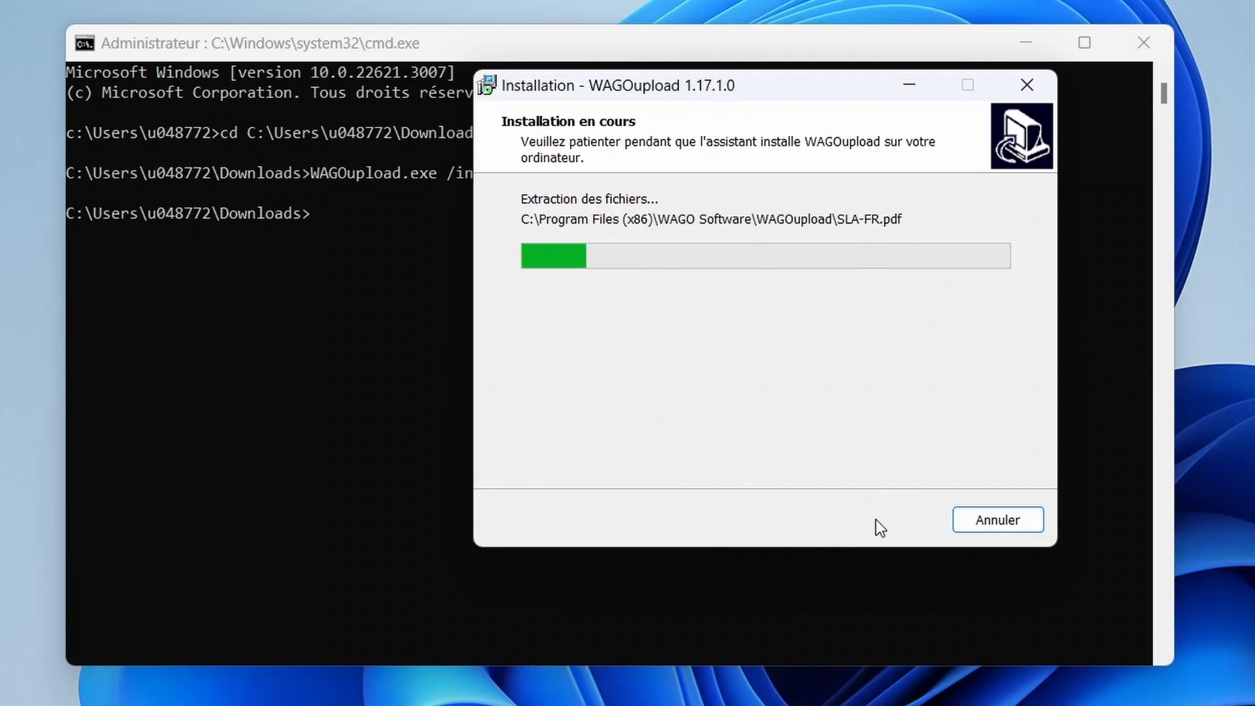
pyautogui.click(875, 519)
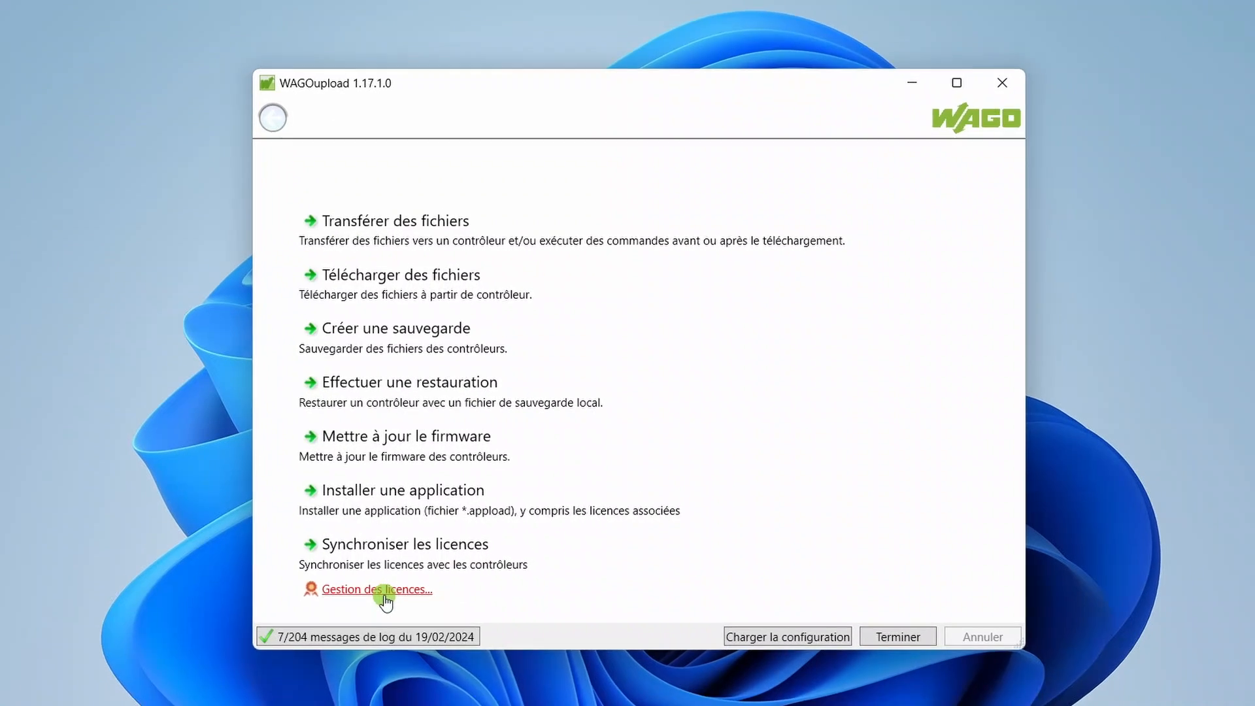
# Step: Add a licence in the licence management using the licence key and customer name WAGO FRANCE, testing the connection before submitting
pyautogui.click(422, 562)
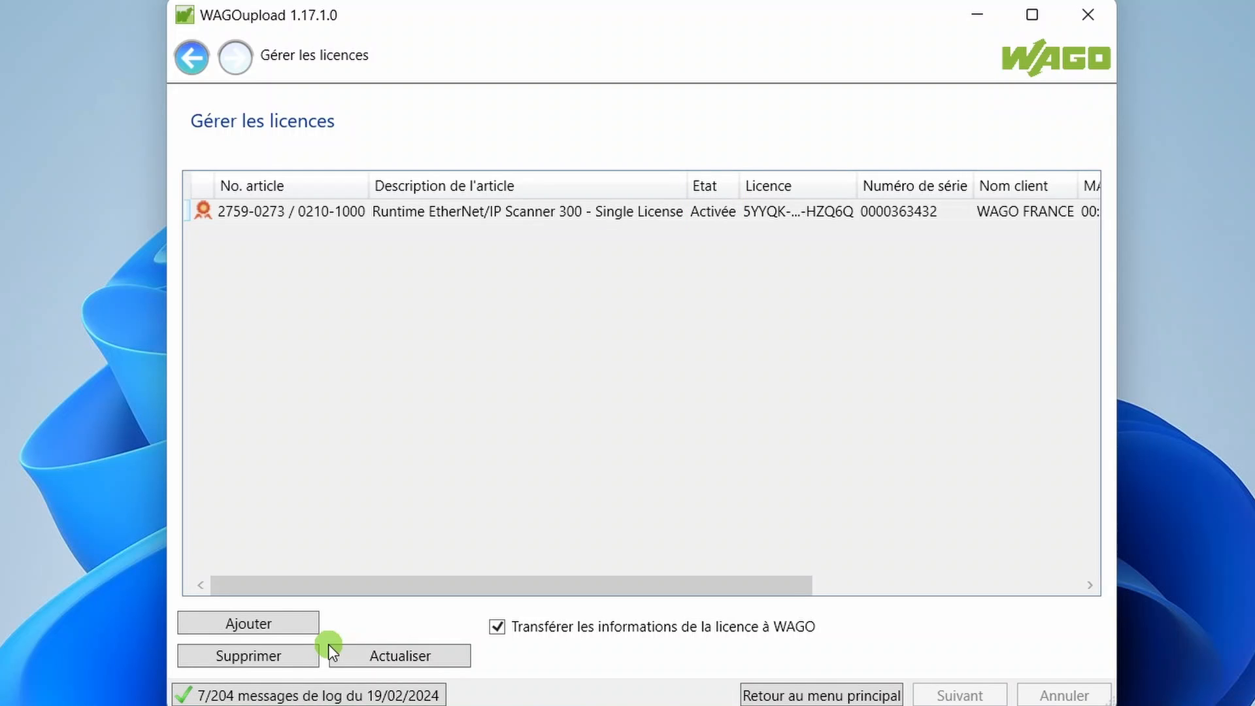
pyautogui.click(297, 624)
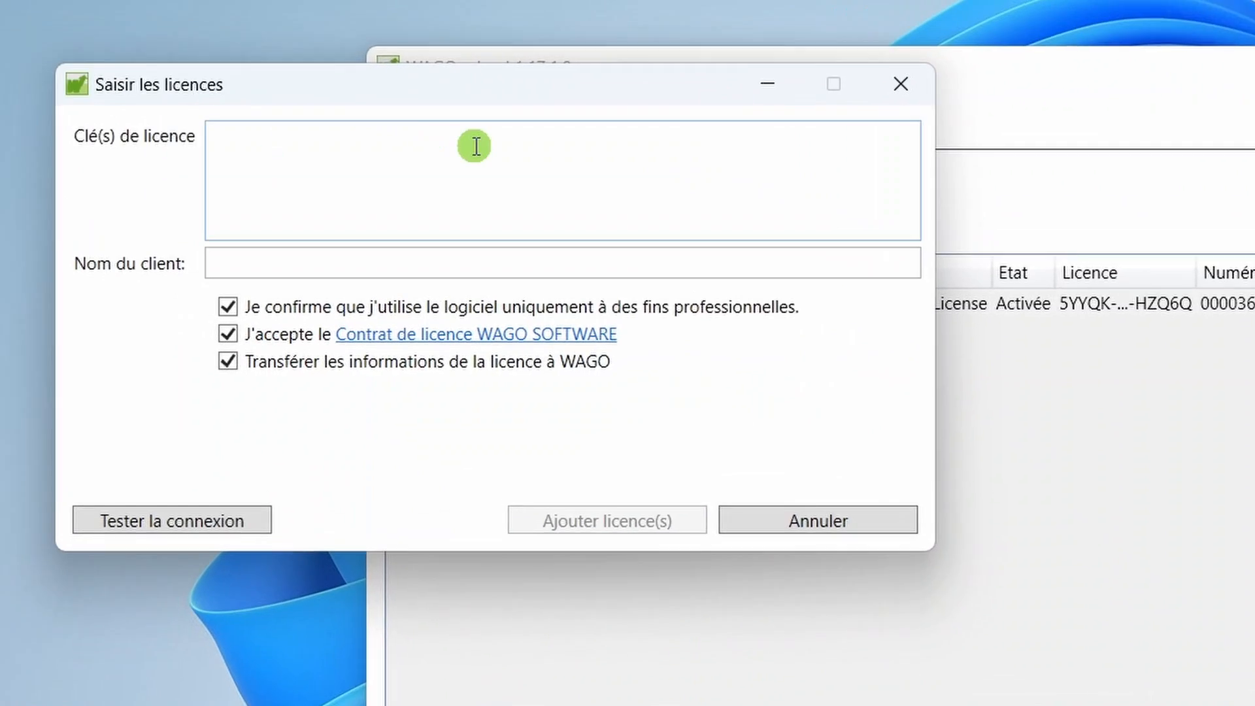
pyautogui.hotkey('ctrl', 'v')
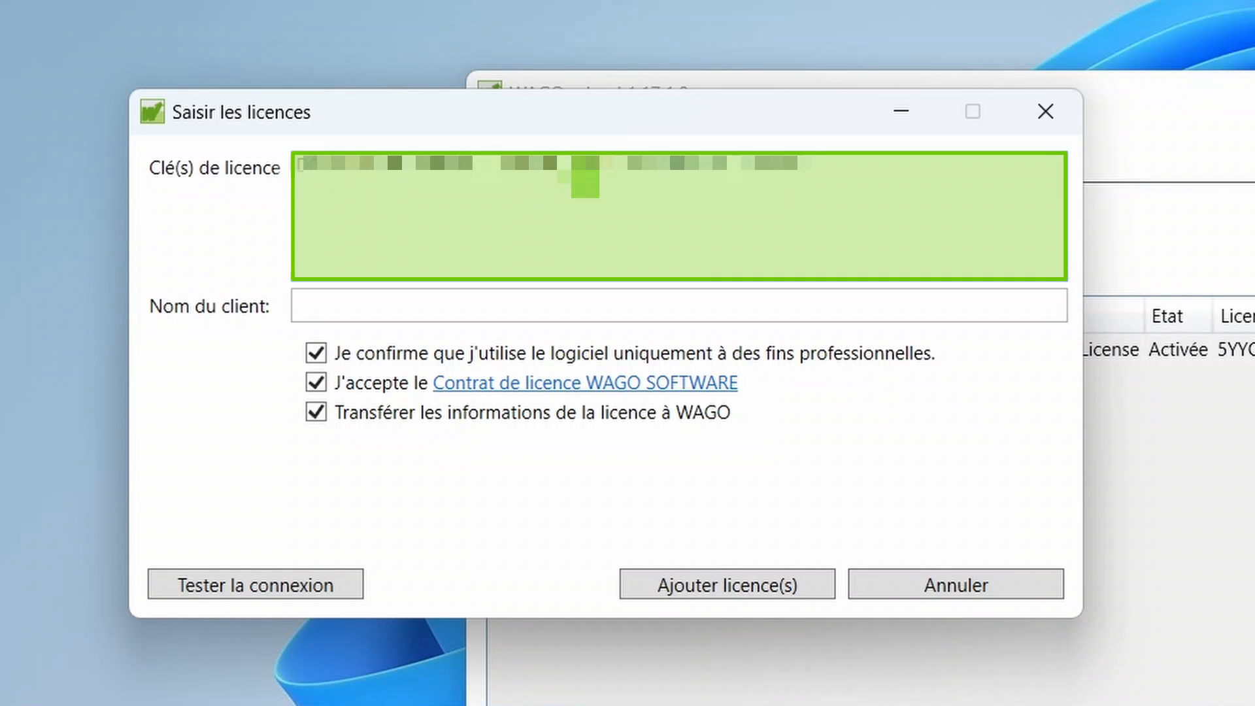
pyautogui.click(501, 302)
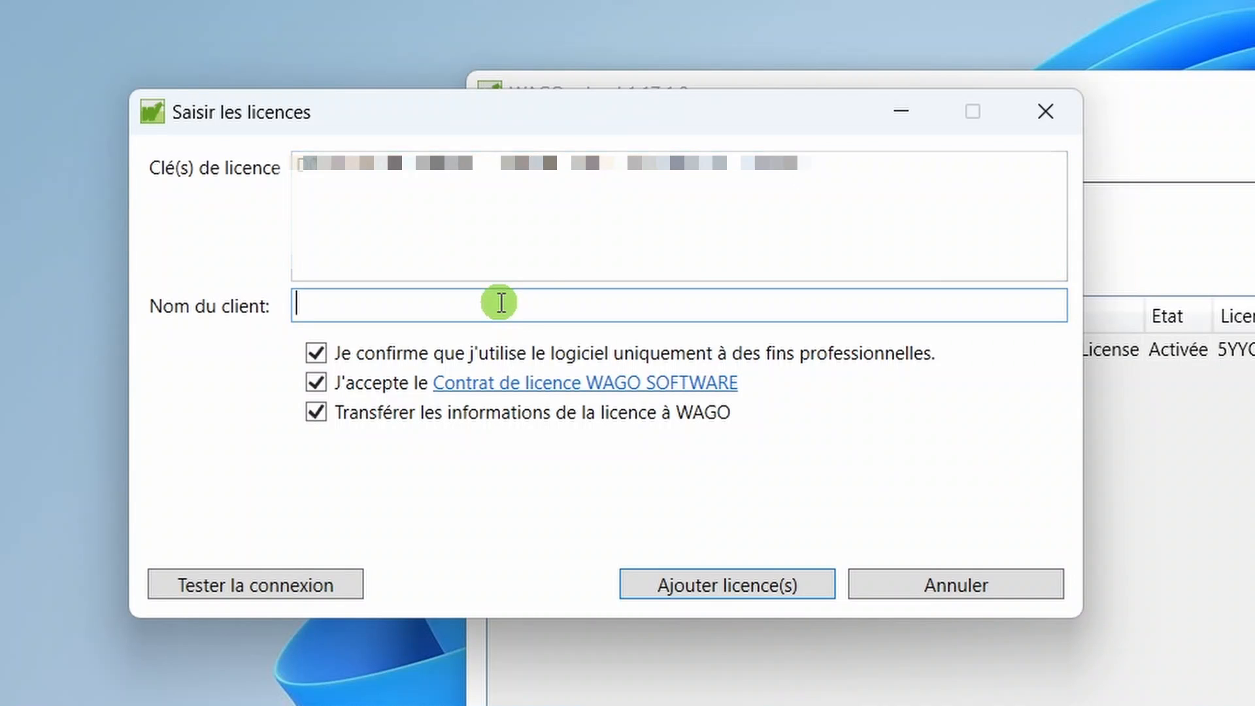
pyautogui.write('WAGO FRANCE')
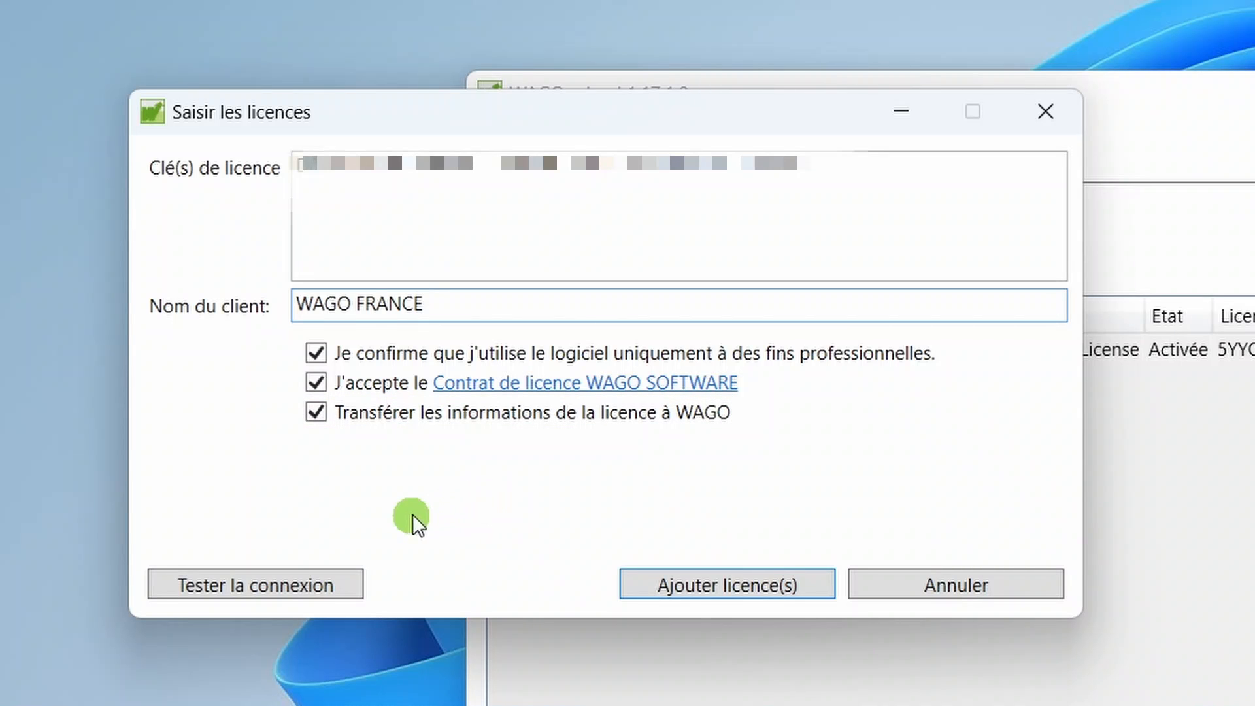
pyautogui.click(349, 579)
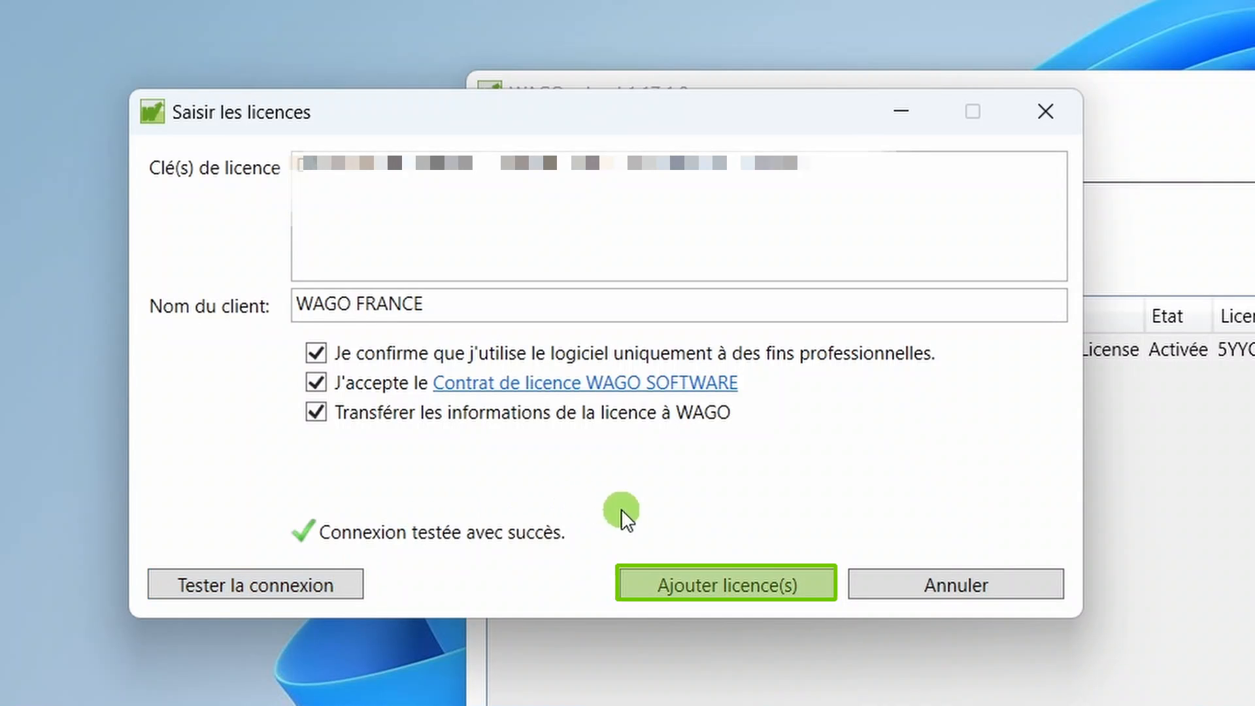
pyautogui.click(658, 584)
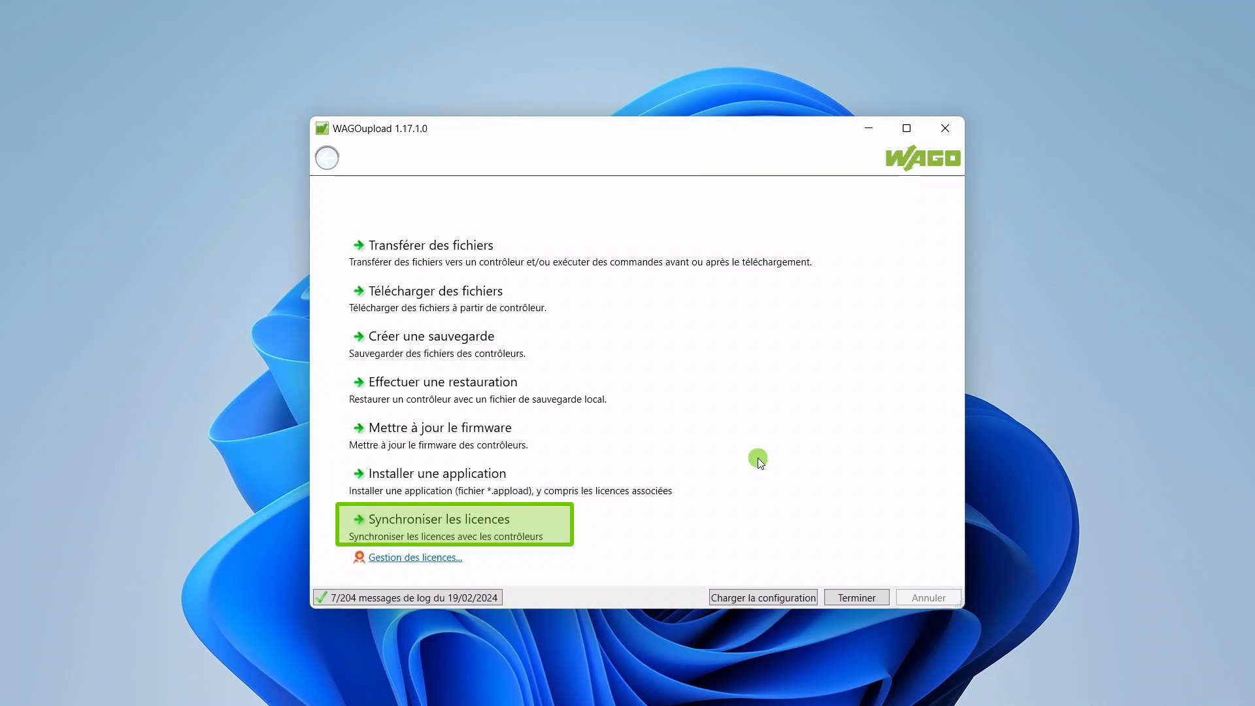
# Step: Start synchronising licences and scan for the controller at 192.168.1.212 via Ethernet
pyautogui.click(553, 535)
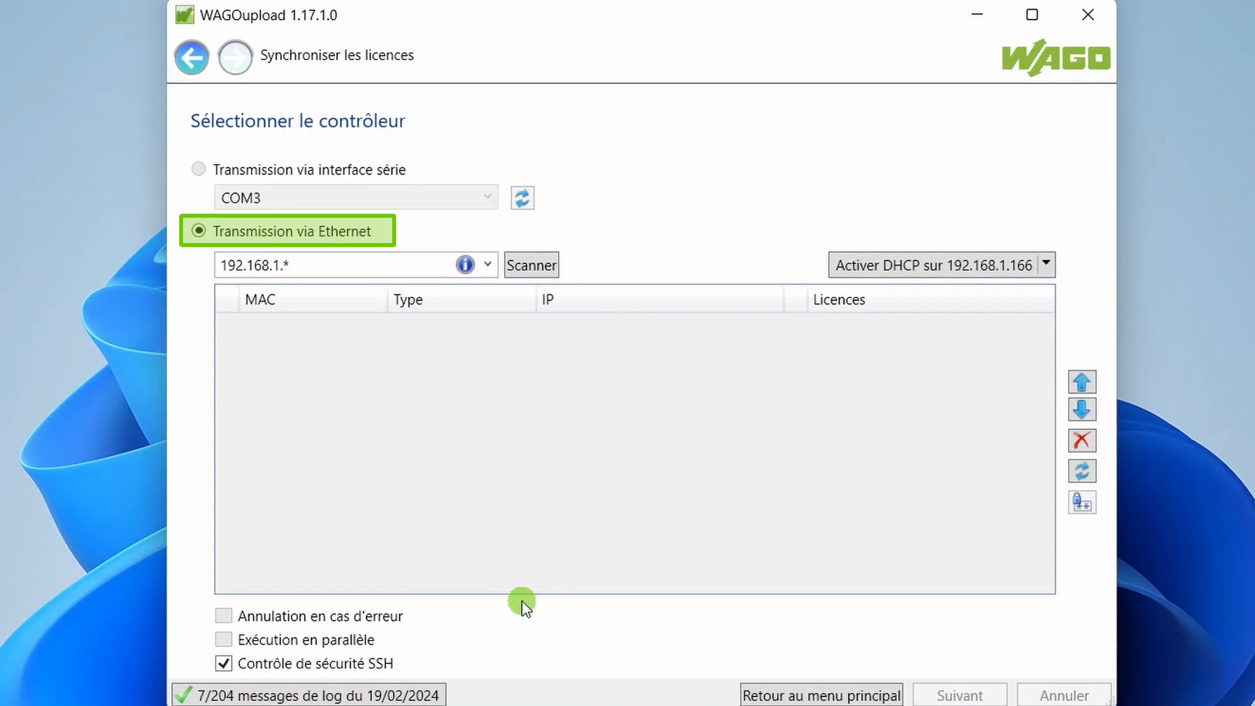
pyautogui.doubleClick(369, 266)
pyautogui.click(369, 265)
pyautogui.press('BackSpace')
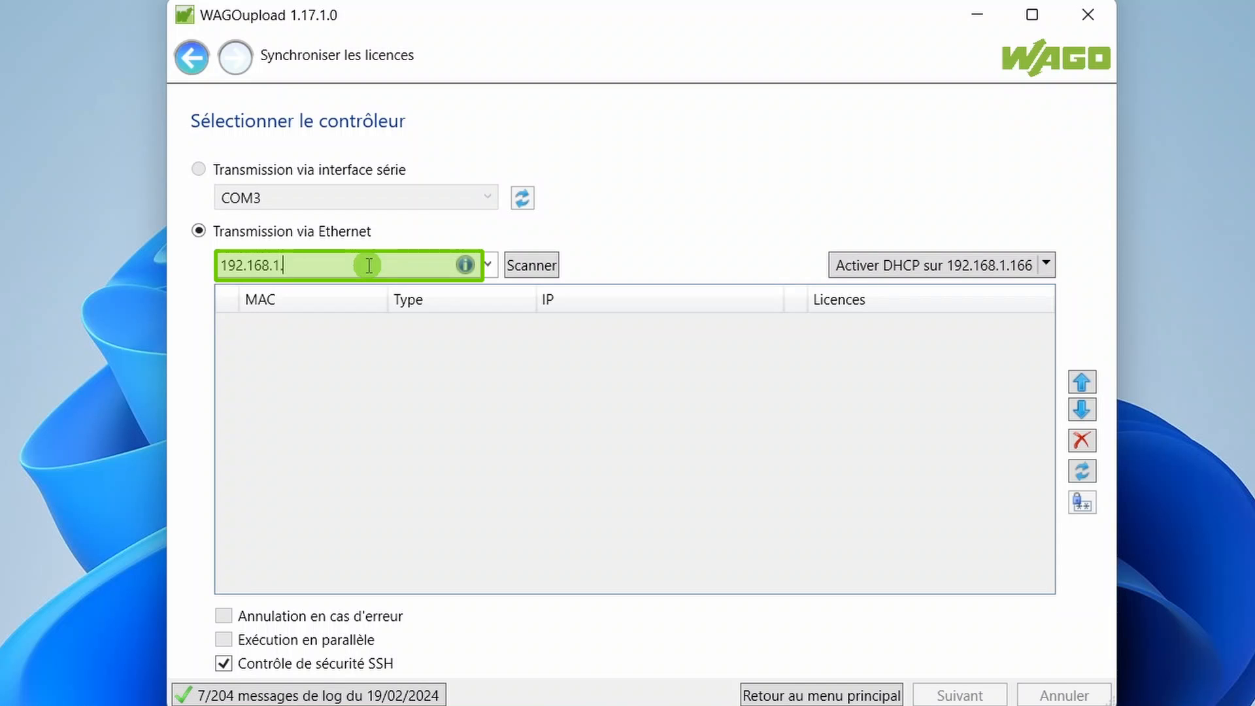
pyautogui.write('212')
pyautogui.click(530, 265)
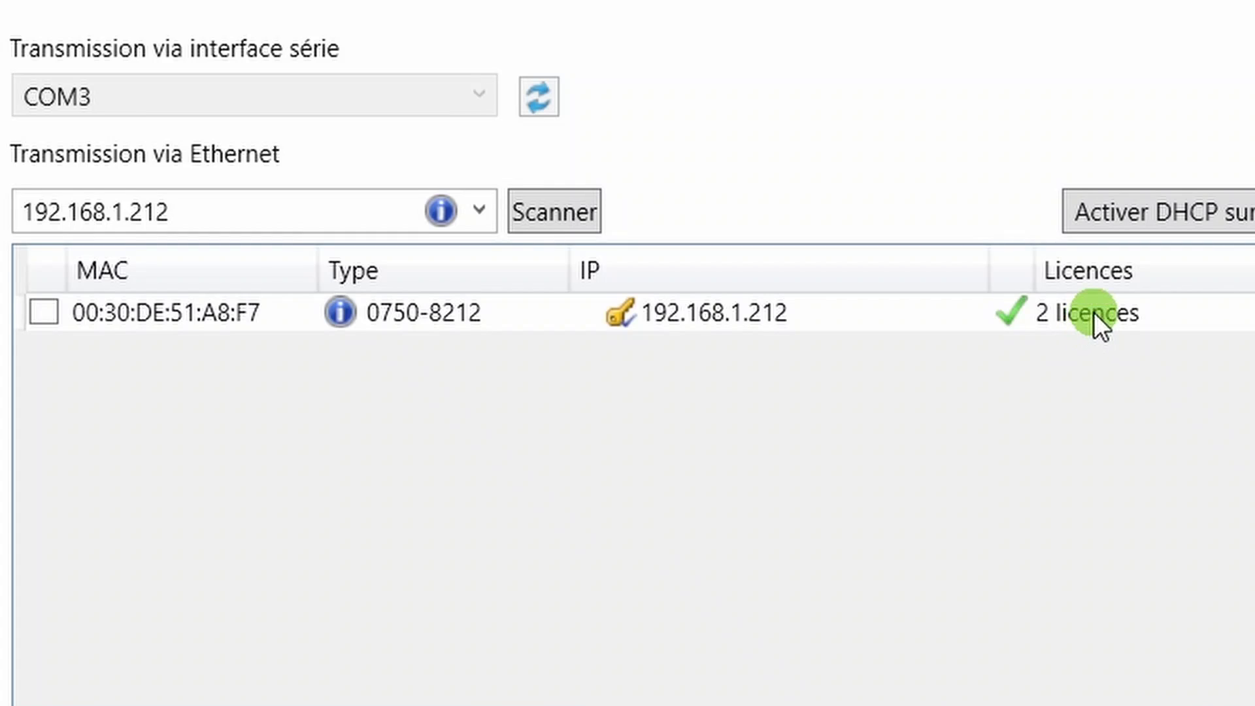
# Step: Select the scanned 0750-8212 controller for synchronisation and proceed to choosing the licensed items for transfer
pyautogui.moveTo(1092, 312)
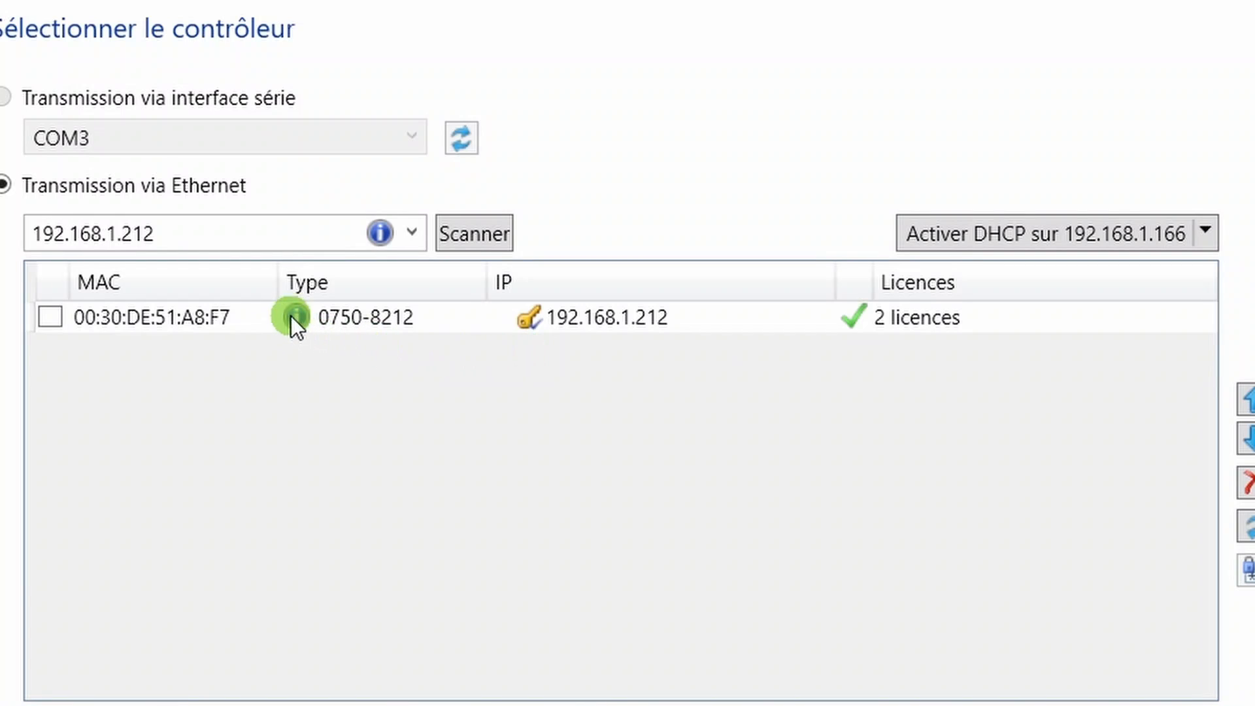
pyautogui.moveTo(293, 313)
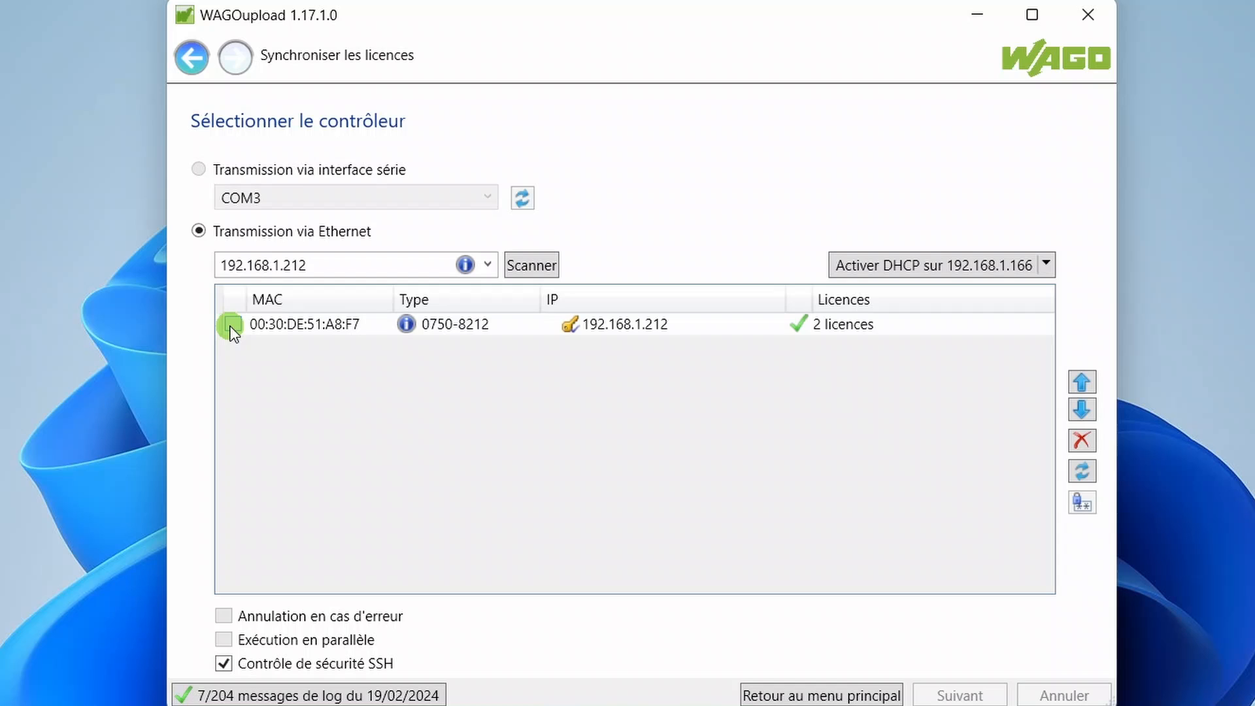
pyautogui.click(232, 325)
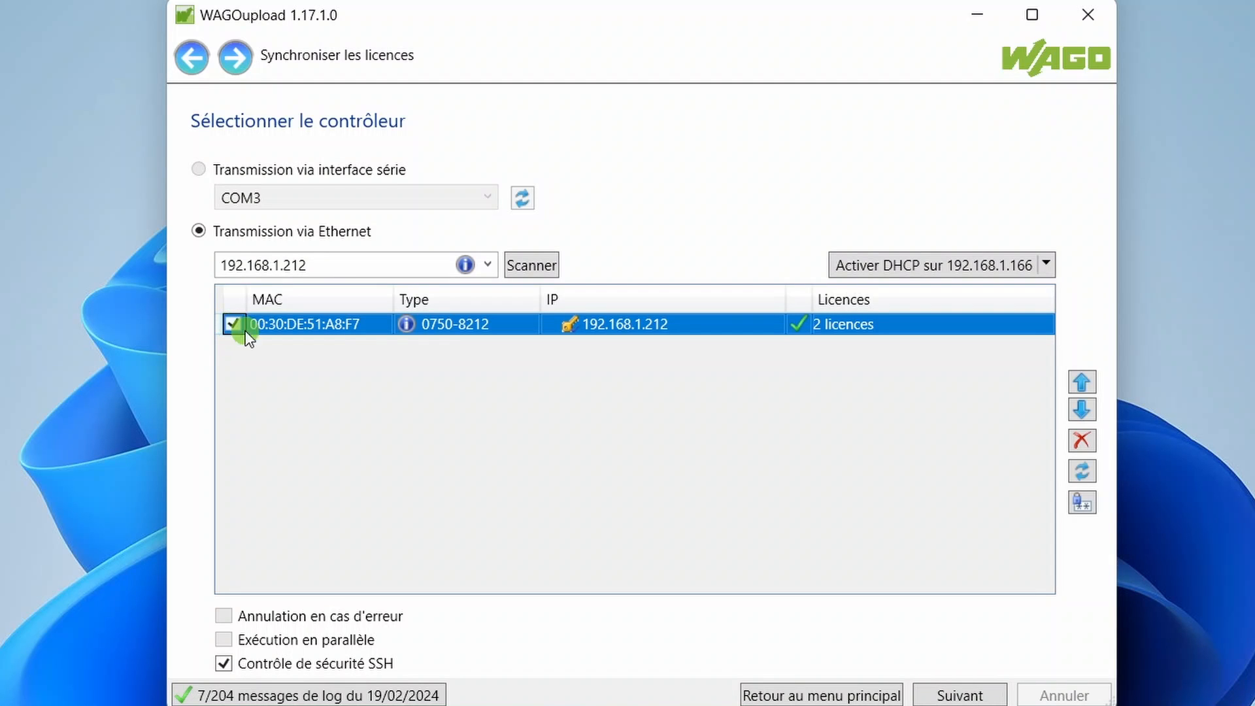
pyautogui.click(936, 696)
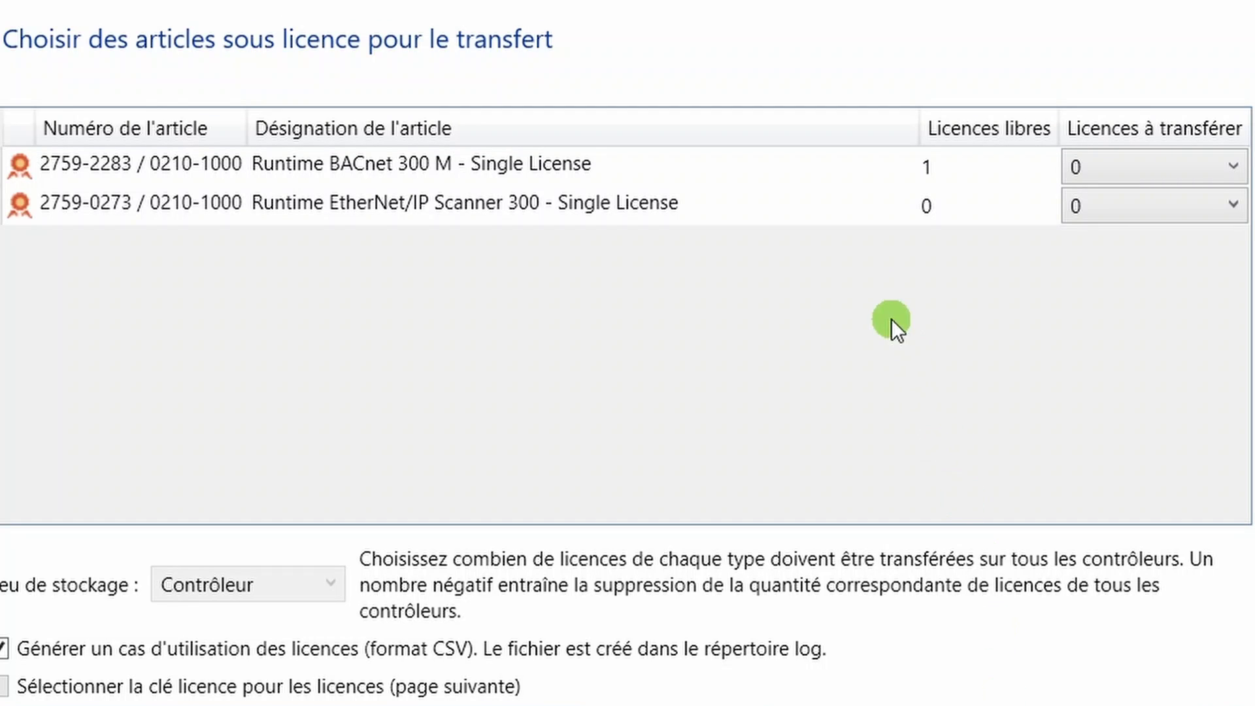
# Step: Set the Runtime BACnet 300 M licences to transfer to 1 and run the synchronisation with the controller
pyautogui.click(825, 168)
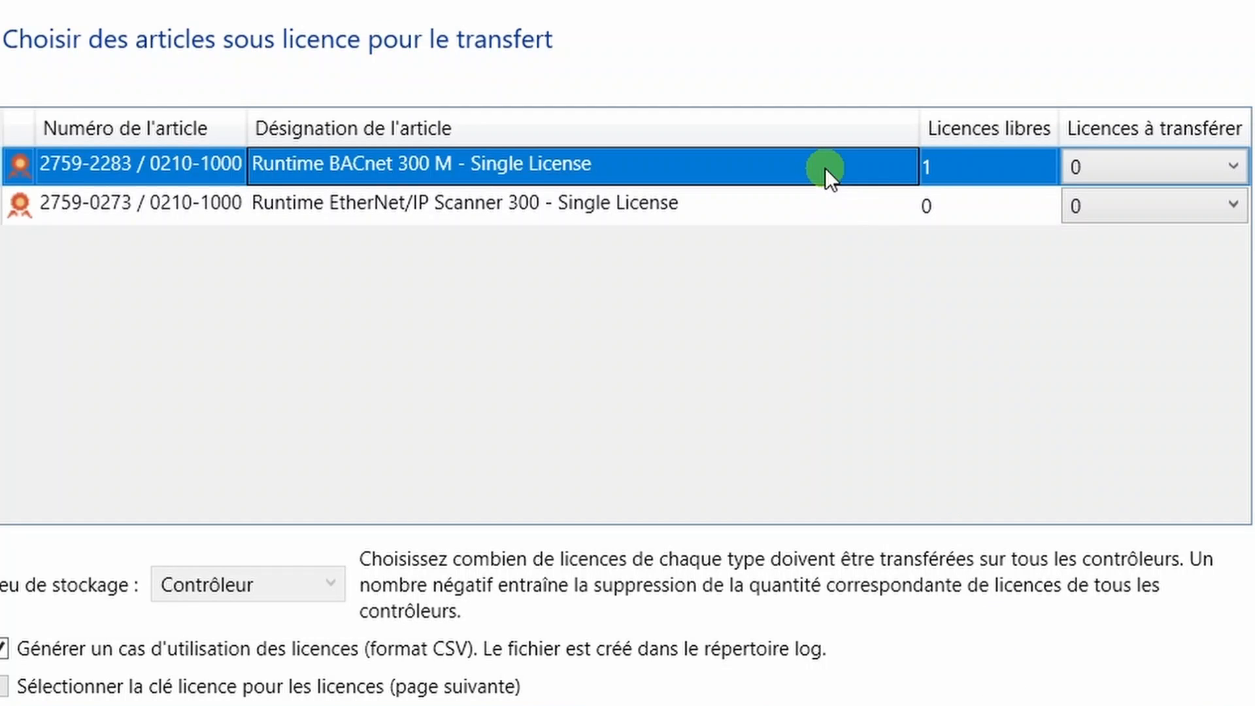
pyautogui.click(1124, 167)
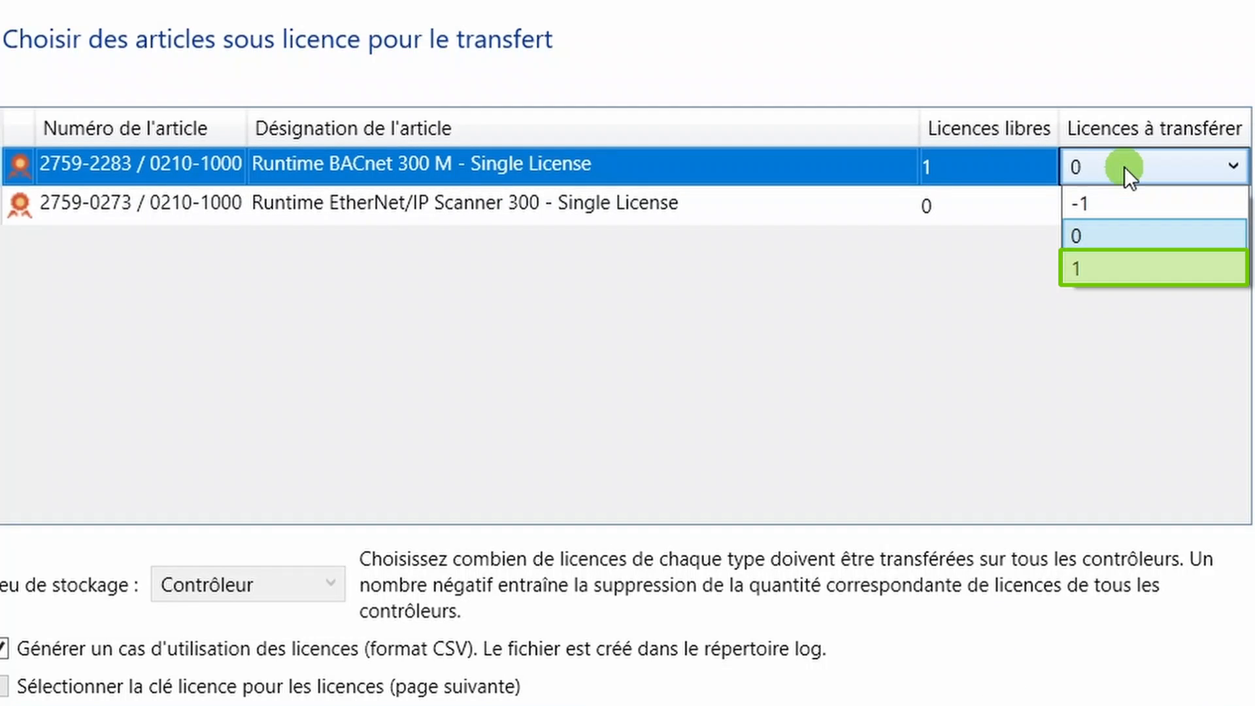
pyautogui.click(1134, 287)
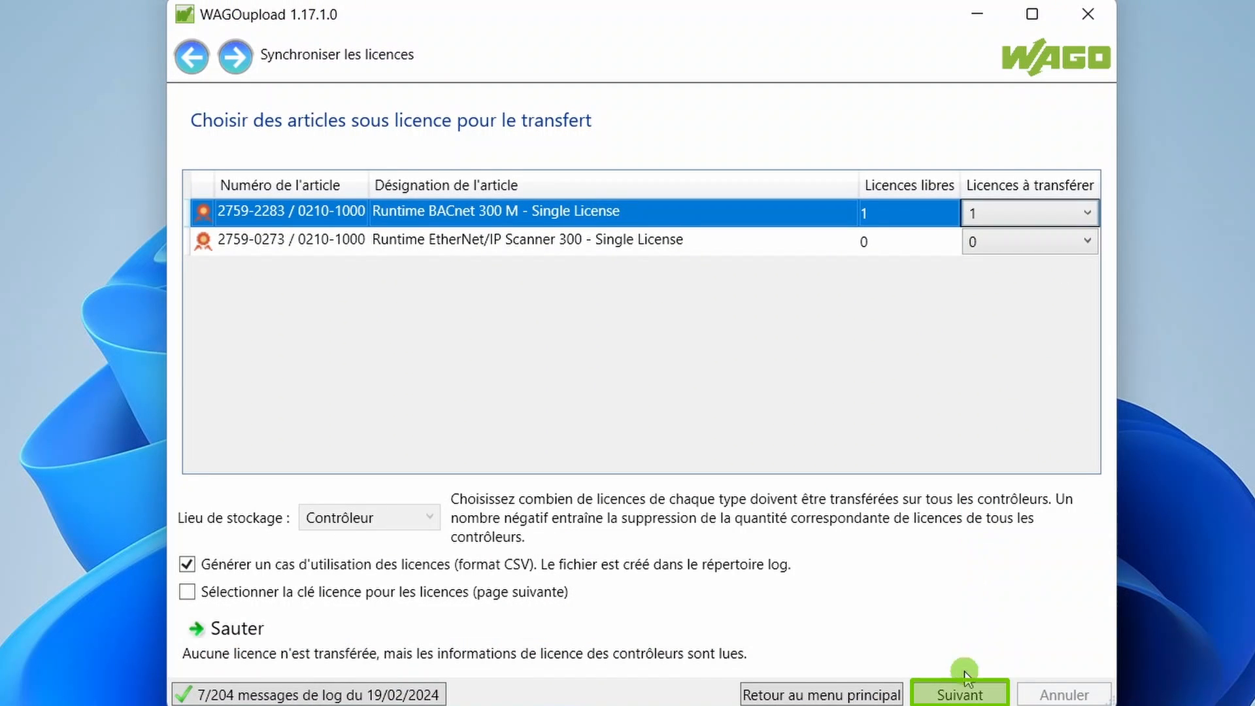
pyautogui.click(965, 697)
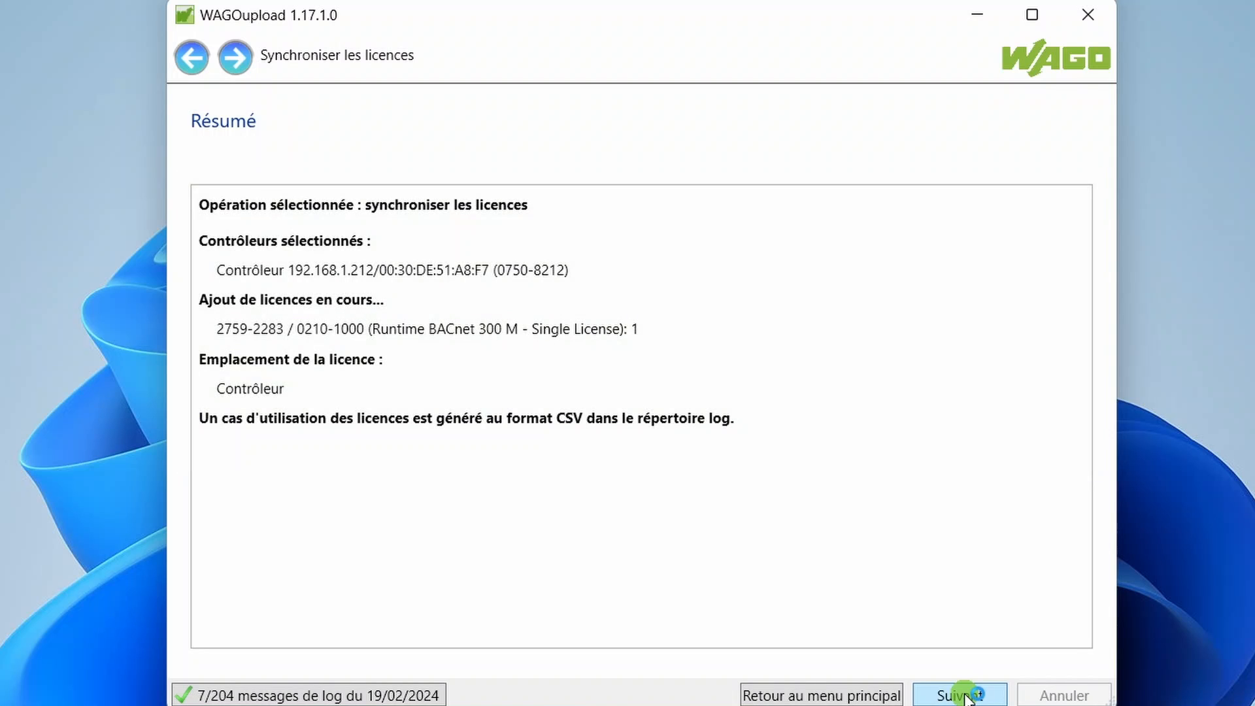
pyautogui.click(965, 697)
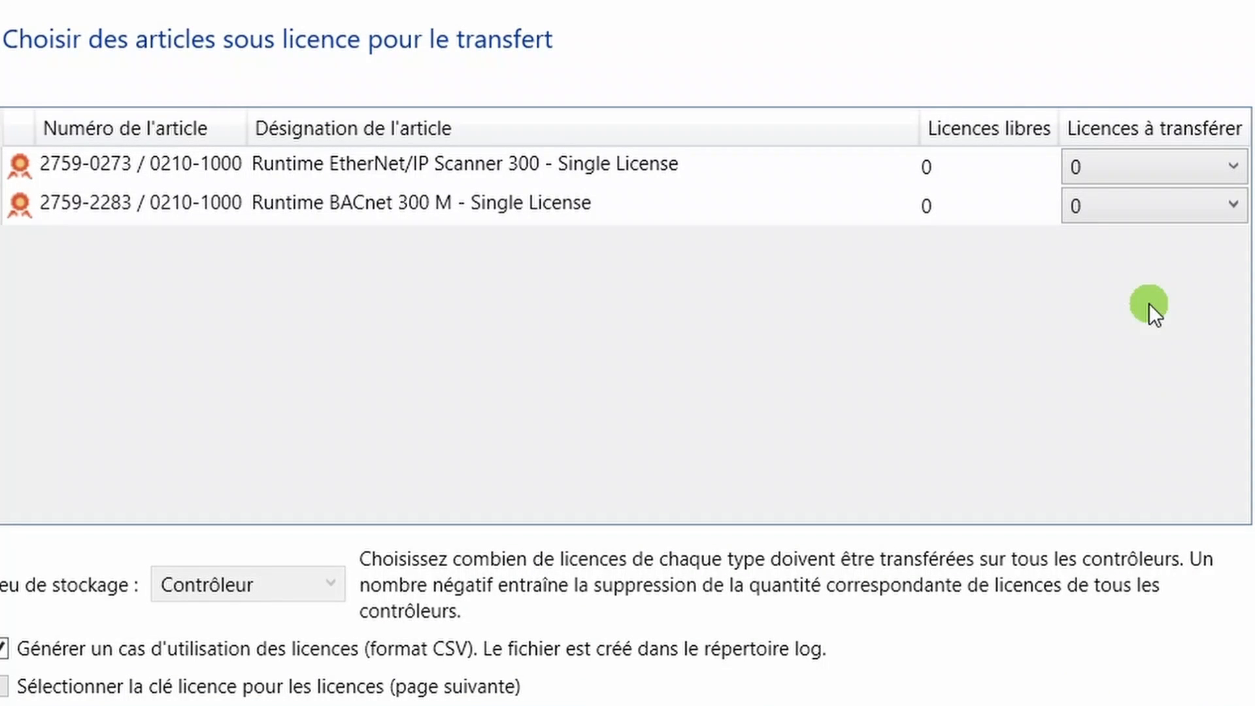
# Step: Remove the Runtime BACnet 300 M licence from the controller by setting its transfer quantity to -1 and running the synchronisation
pyautogui.click(1152, 197)
pyautogui.click(1148, 237)
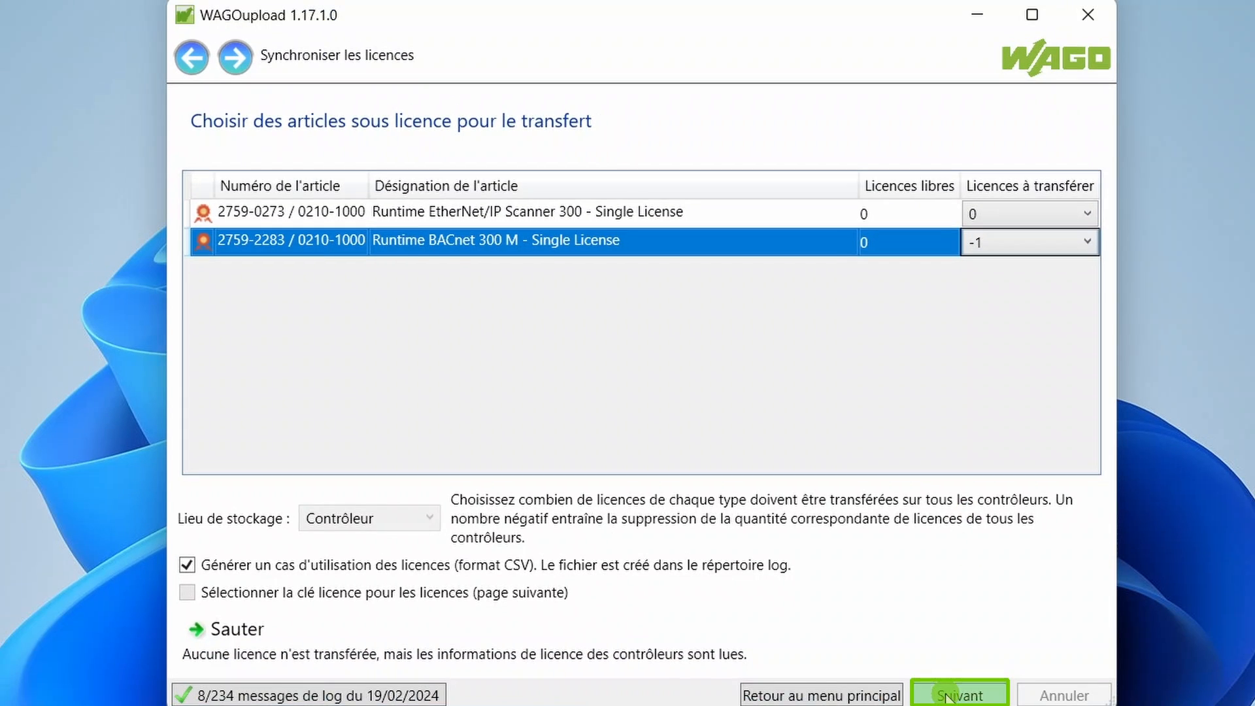
pyautogui.click(949, 697)
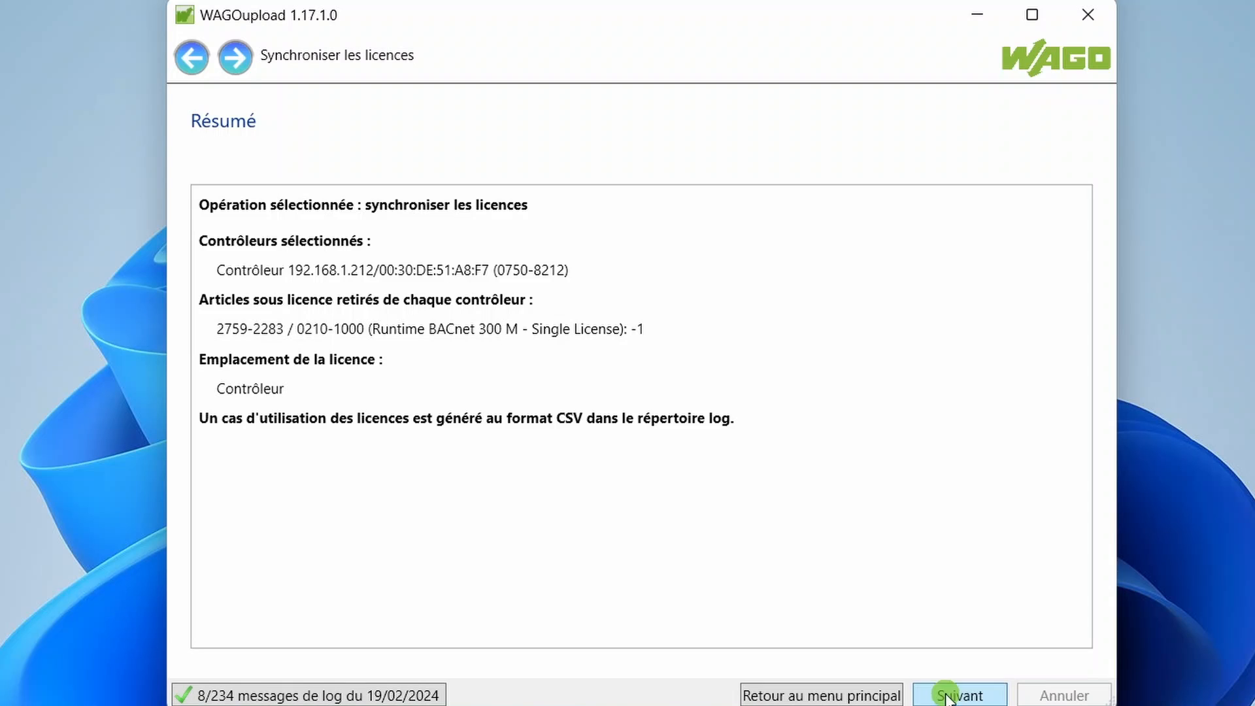
pyautogui.click(948, 696)
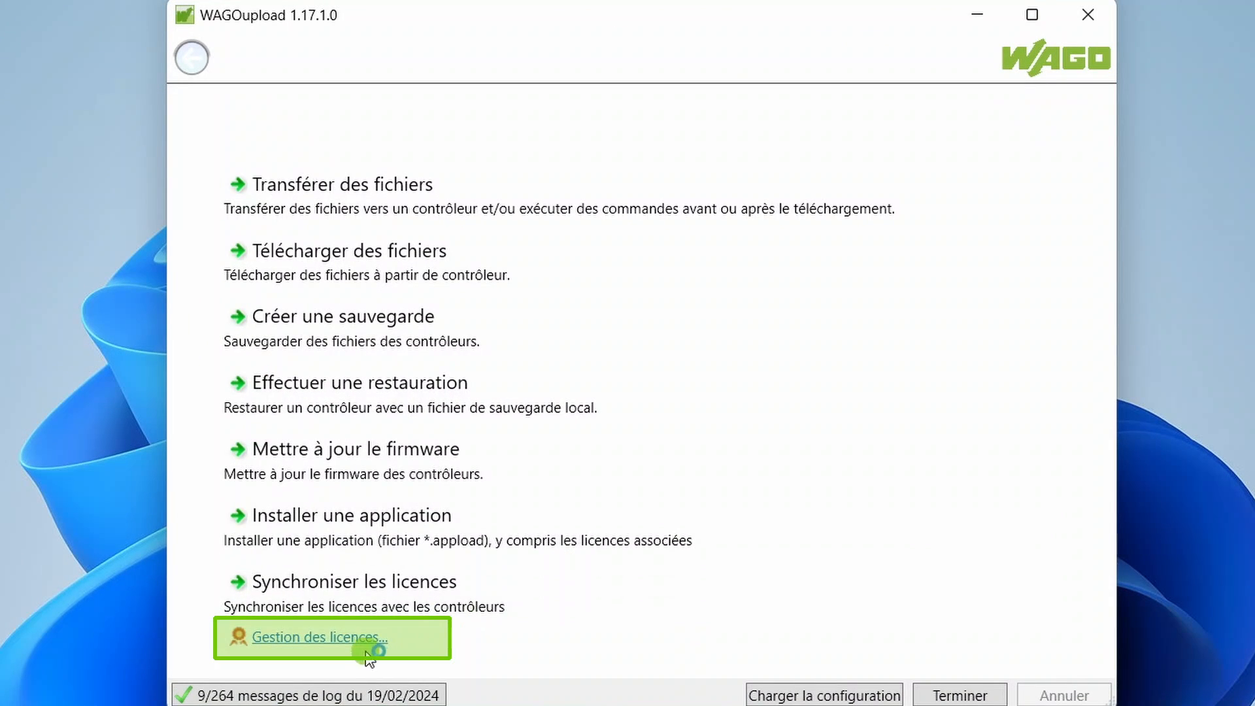
# Step: Delete the freed Runtime BACnet 300 M licence from the repository in the licence management, confirming the deletion
pyautogui.click(366, 650)
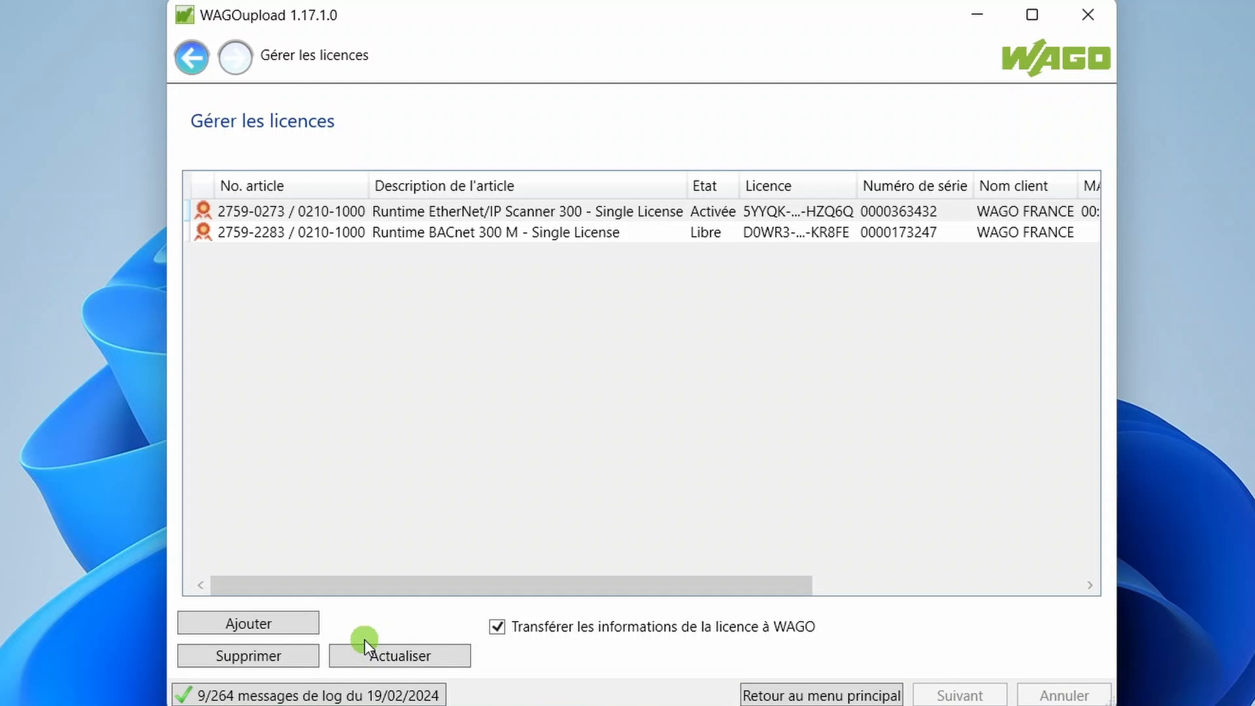
pyautogui.click(511, 235)
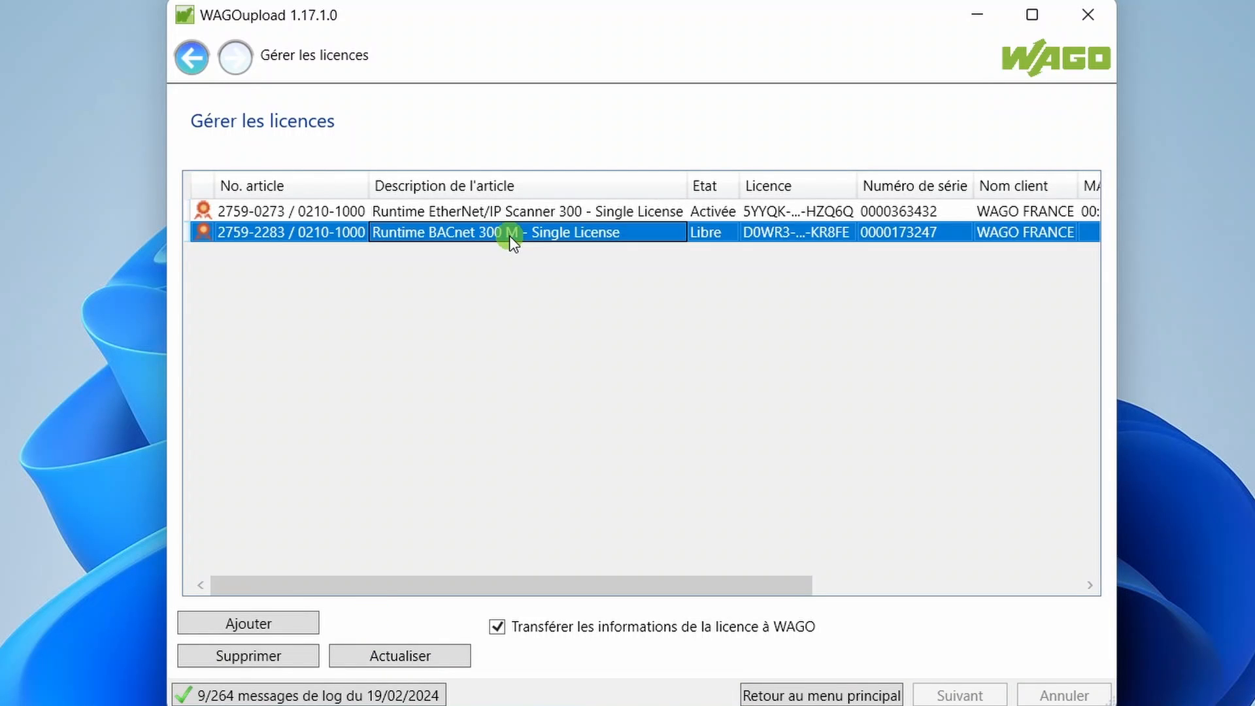
pyautogui.click(301, 653)
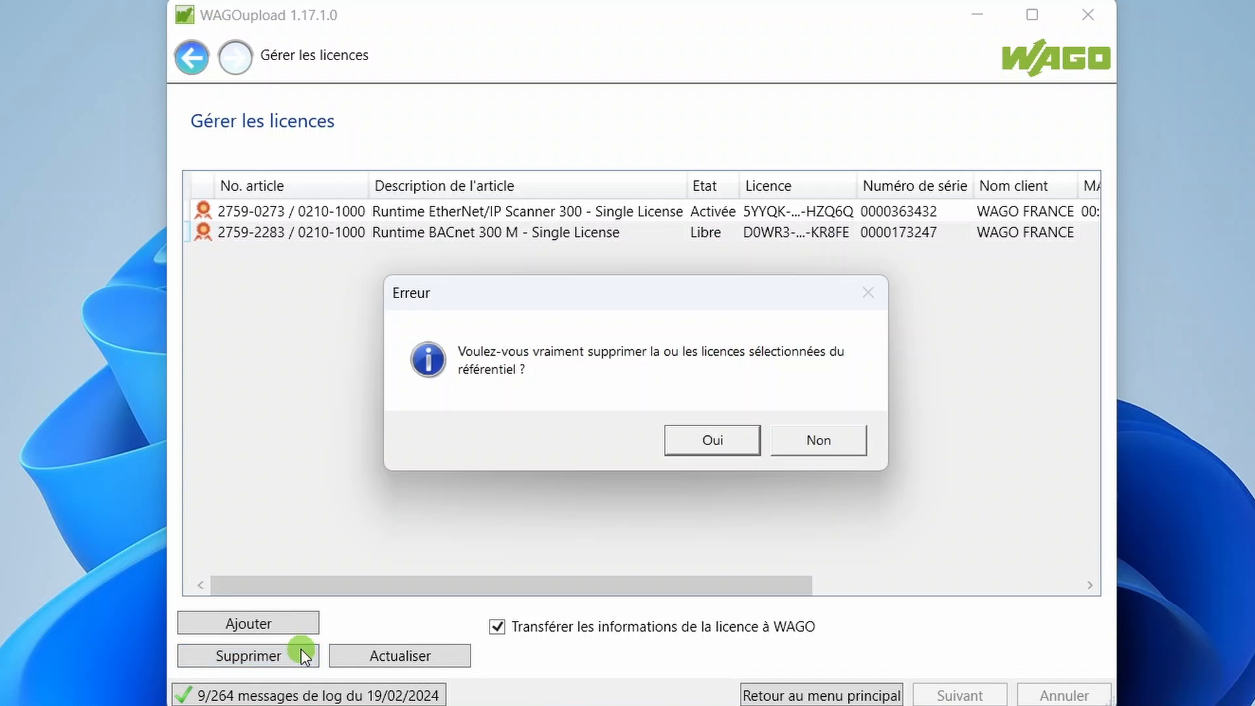
pyautogui.click(675, 440)
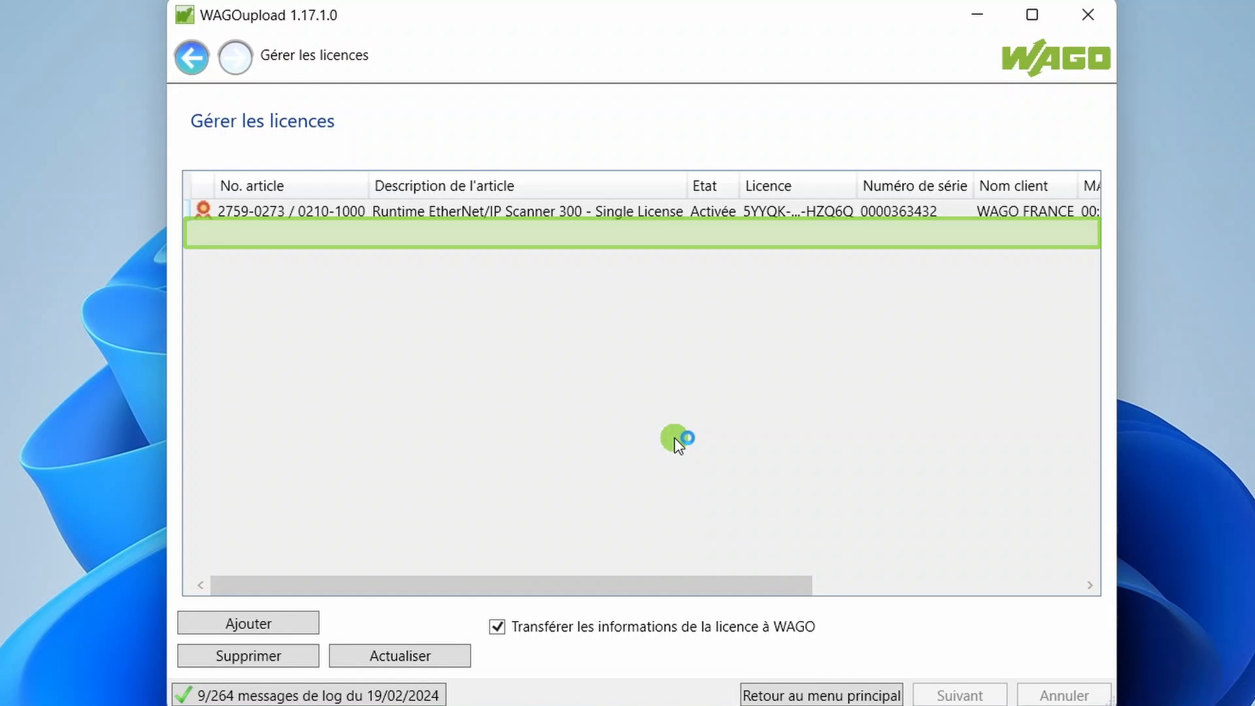